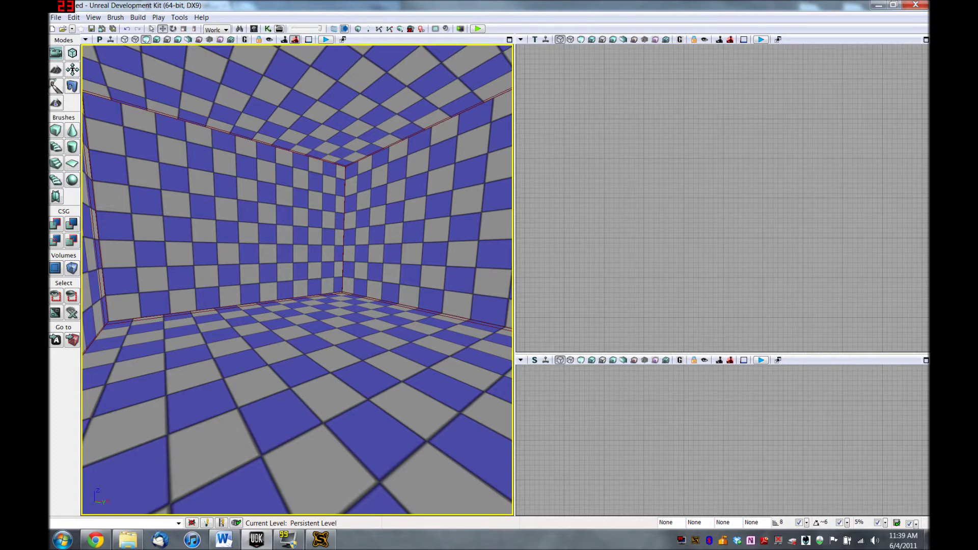
- Add a PointLightToggleable actor on the room's floor and raise it close to the ceiling
{"action": "left_click", "coordinate": [254, 29]}
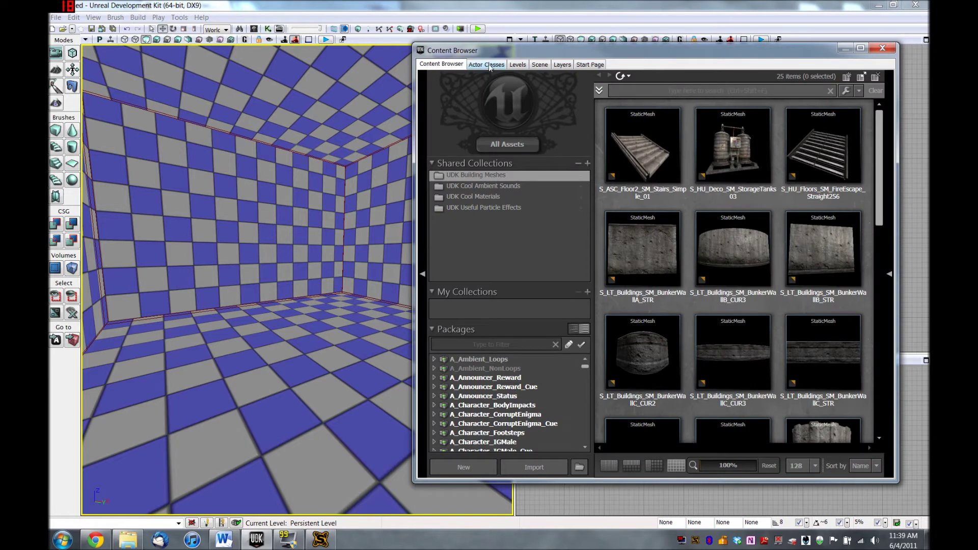
{"action": "left_click", "coordinate": [487, 64]}
{"action": "left_click", "coordinate": [450, 217]}
{"action": "left_click", "coordinate": [478, 234]}
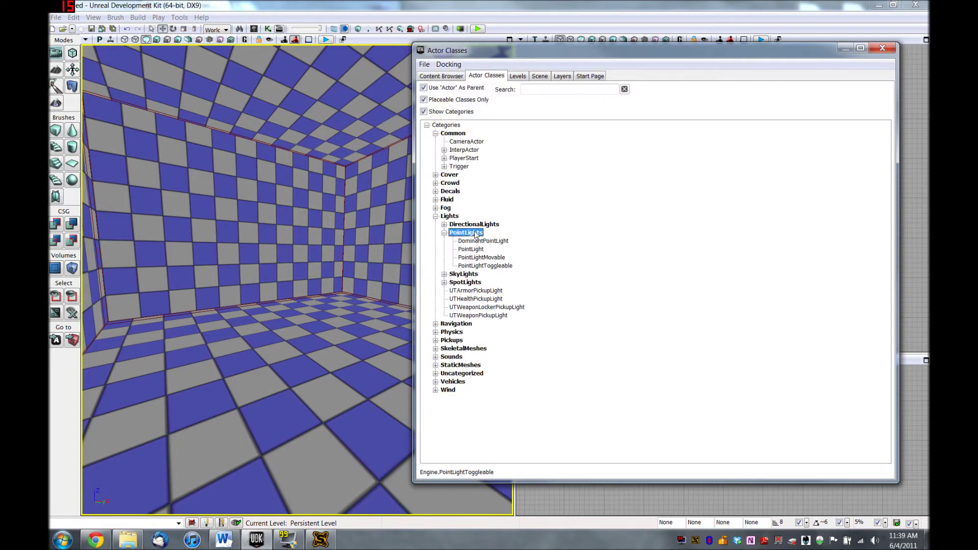
{"action": "left_click", "coordinate": [497, 267]}
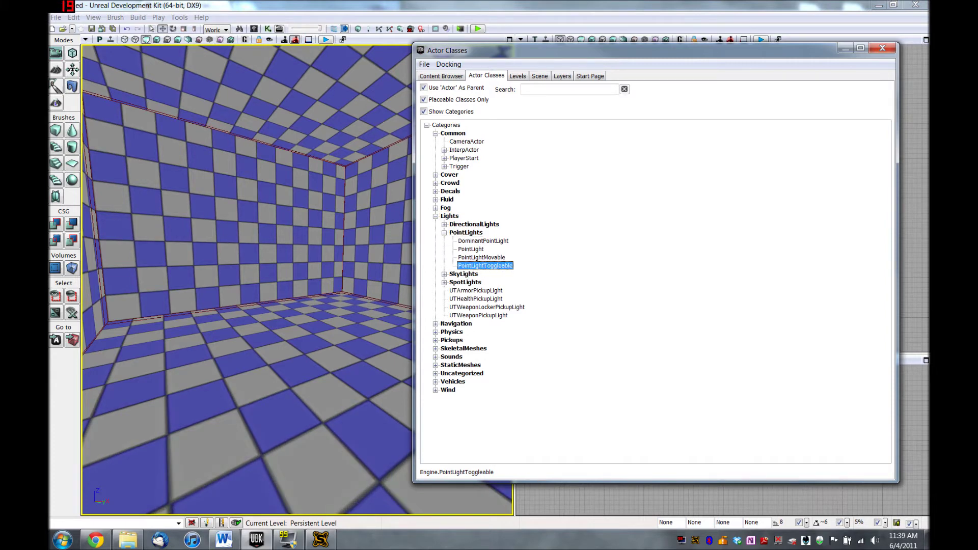
{"action": "right_click", "coordinate": [315, 393]}
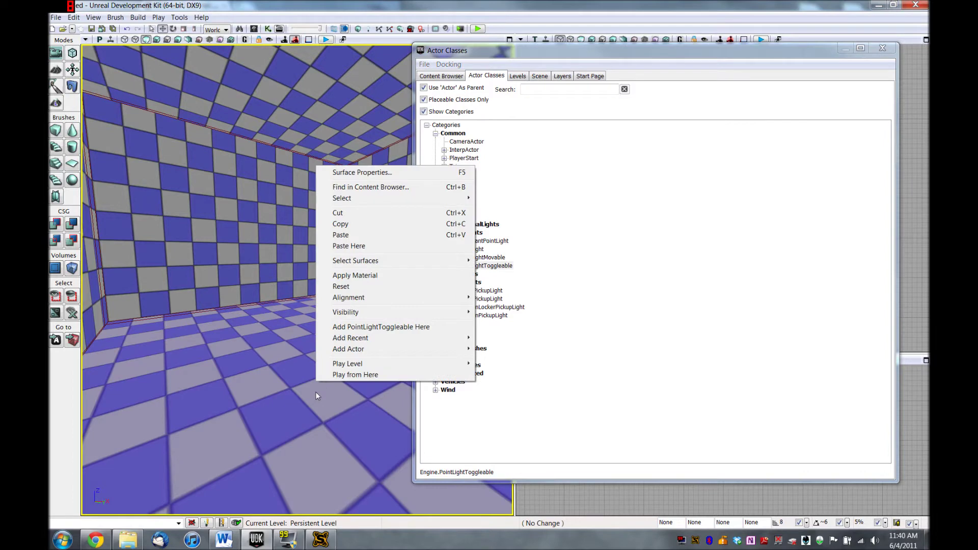
{"action": "left_click", "coordinate": [391, 327]}
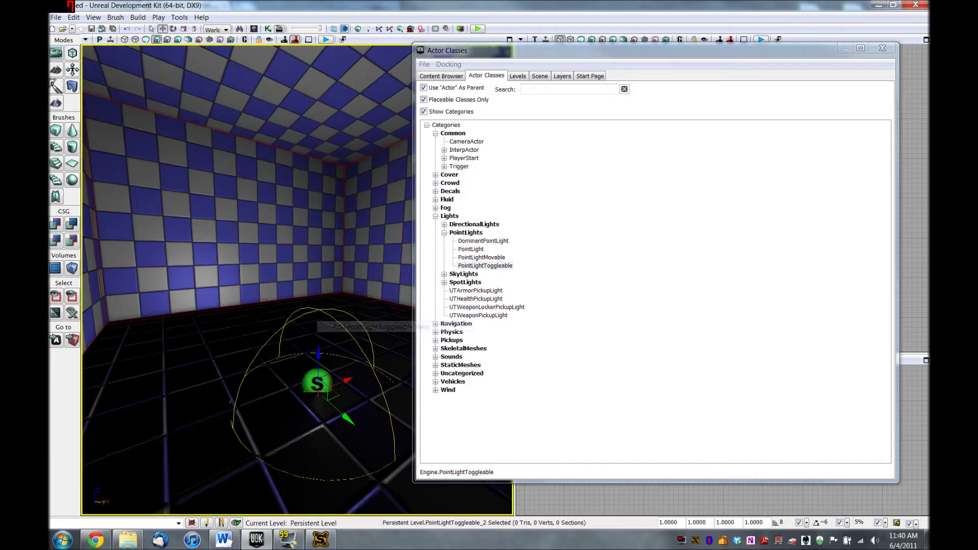
{"action": "left_click", "coordinate": [882, 48]}
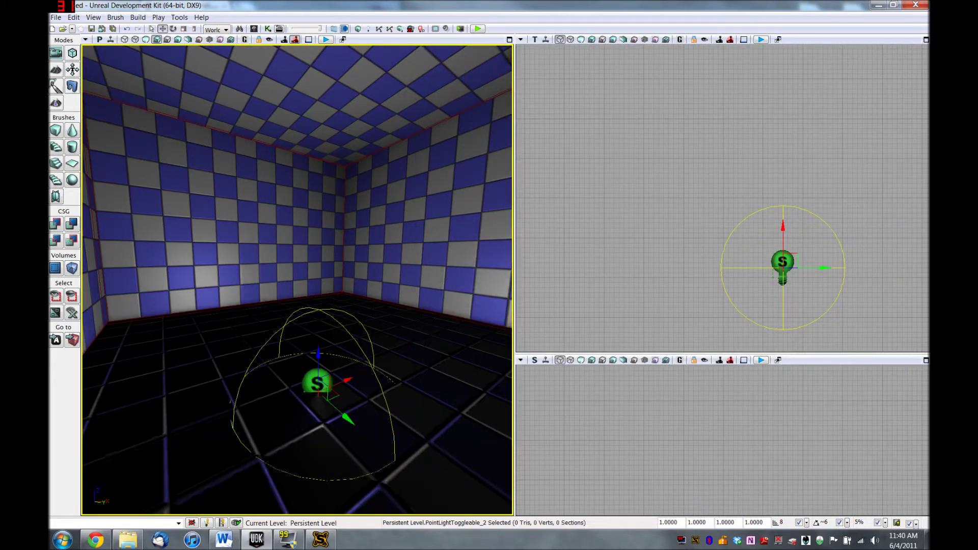
{"action": "left_click_drag", "start_coordinate": [318, 352], "coordinate": [334, 121]}
- Play-test the level from a spot on the floor to check the toggleable light, and end the preview
{"action": "right_click", "coordinate": [330, 451]}
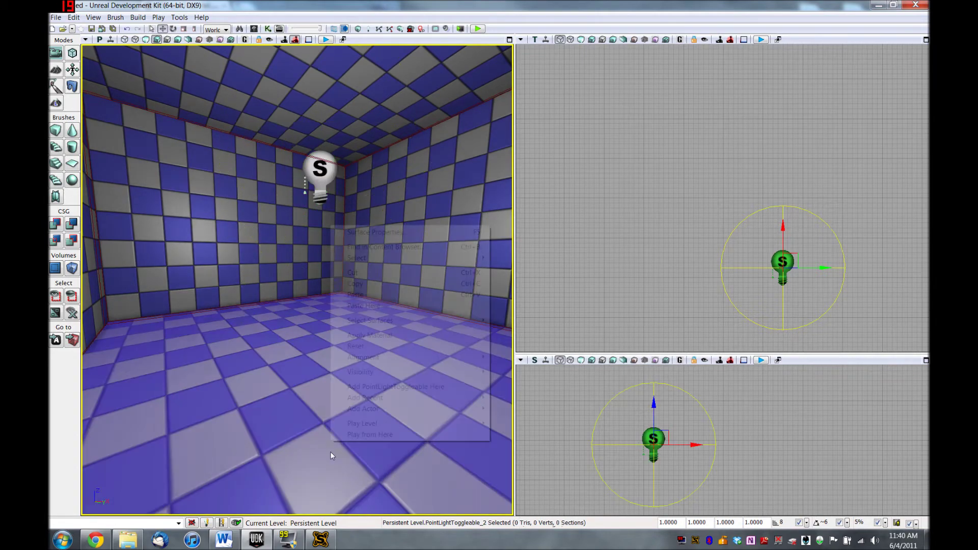
{"action": "left_click", "coordinate": [348, 436]}
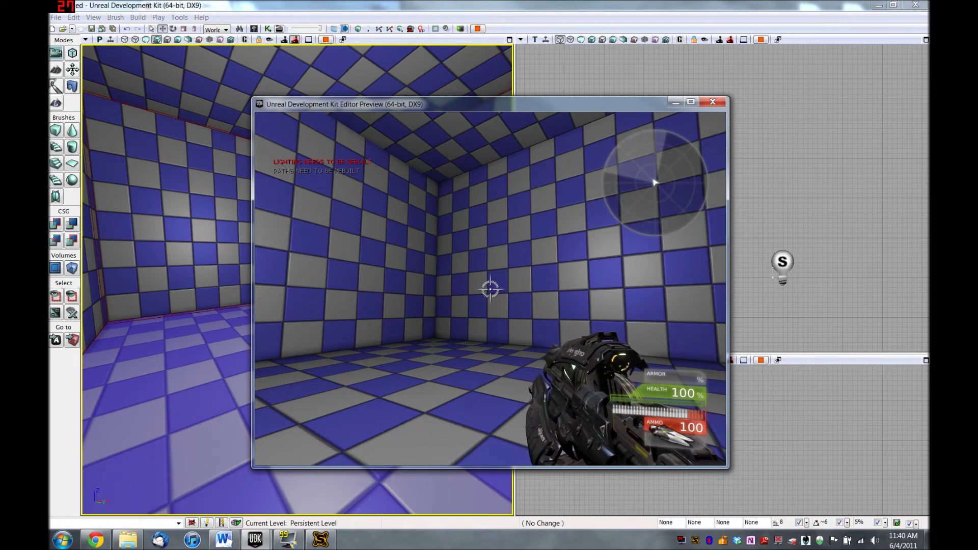
{"action": "key", "text": "Escape"}
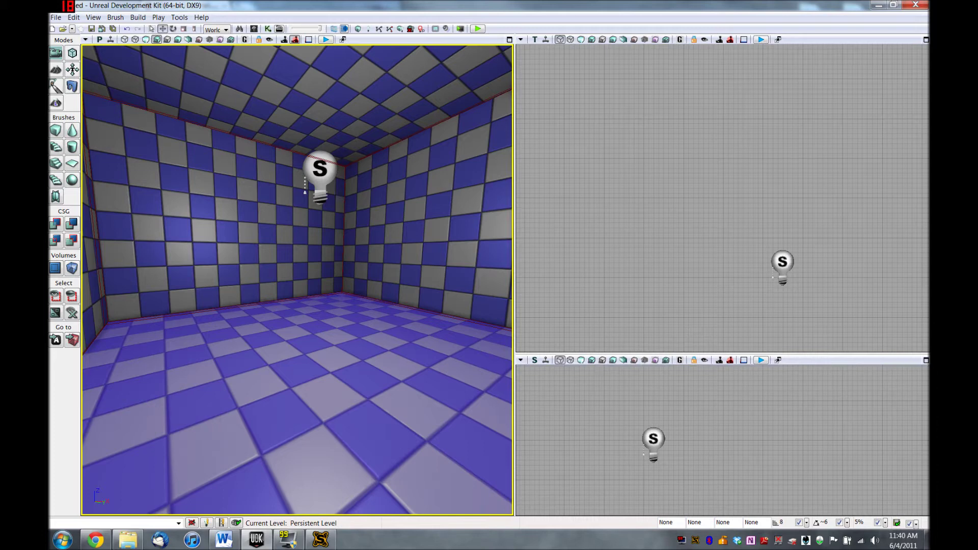
- Open Kismet for the level and add a Level Loaded event to the empty sequence
{"action": "left_click", "coordinate": [268, 29]}
{"action": "left_click_drag", "start_coordinate": [527, 75], "coordinate": [503, 50]}
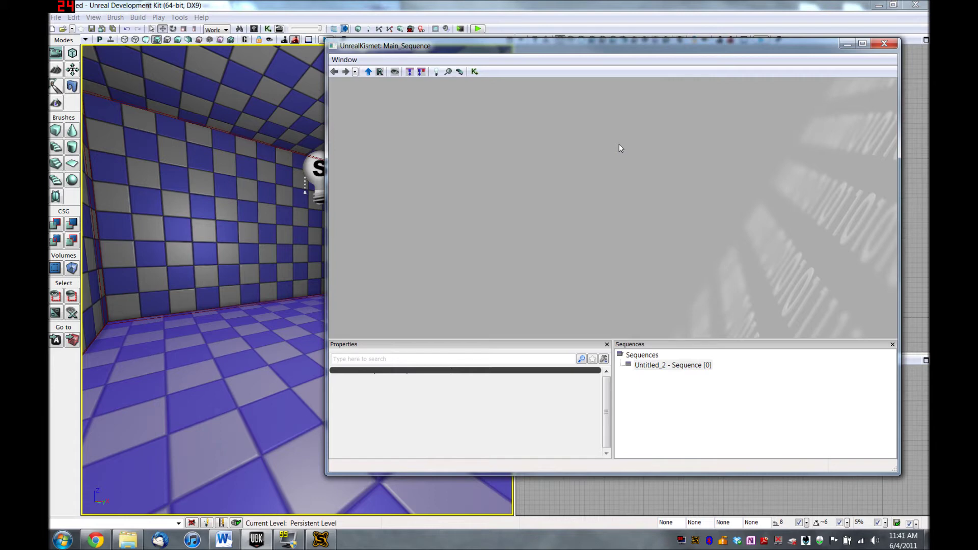
{"action": "right_click", "coordinate": [420, 167]}
{"action": "mouse_move", "coordinate": [474, 205]}
{"action": "mouse_move", "coordinate": [595, 210]}
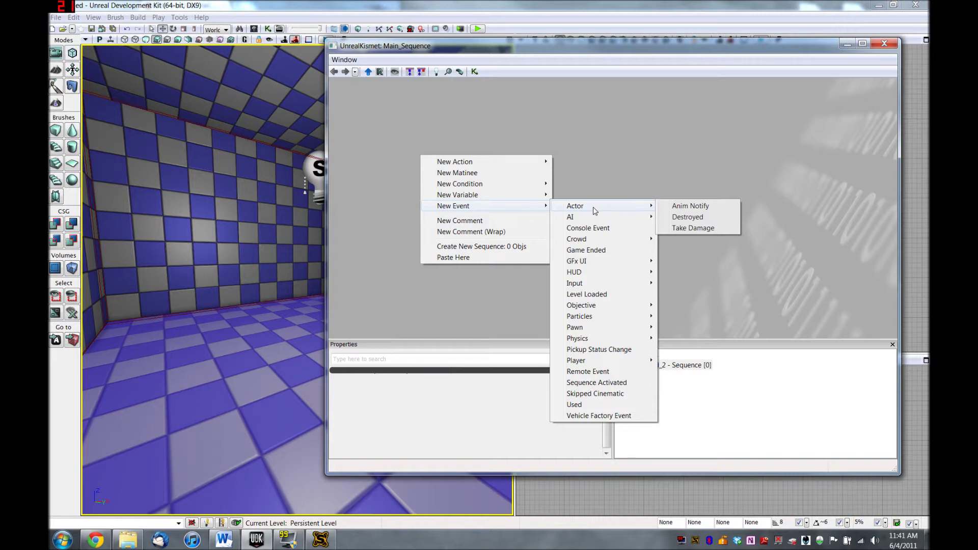
{"action": "left_click", "coordinate": [610, 296]}
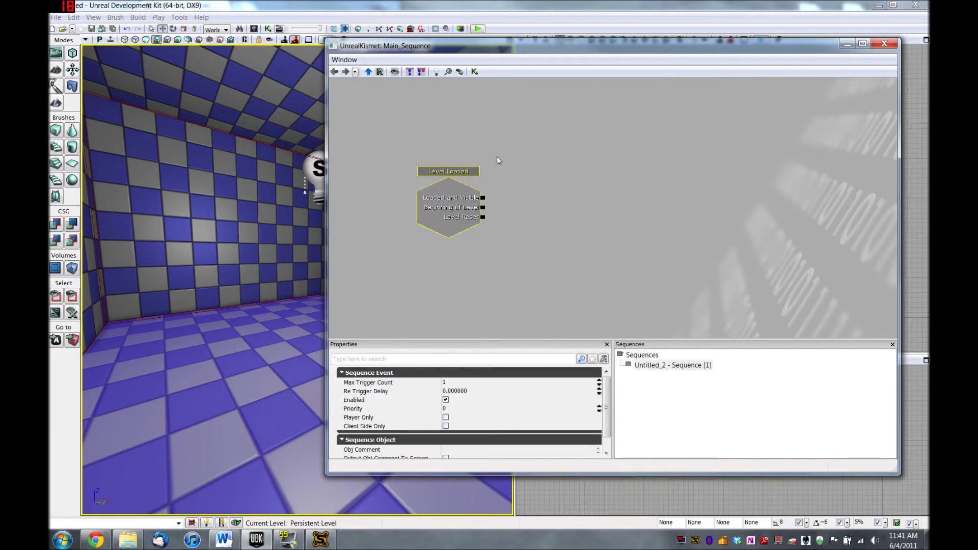
- Add an object variable for the toggleable point light to the Kismet sequence, beside the Level Loaded event
{"action": "left_click_drag", "start_coordinate": [478, 46], "coordinate": [498, 44]}
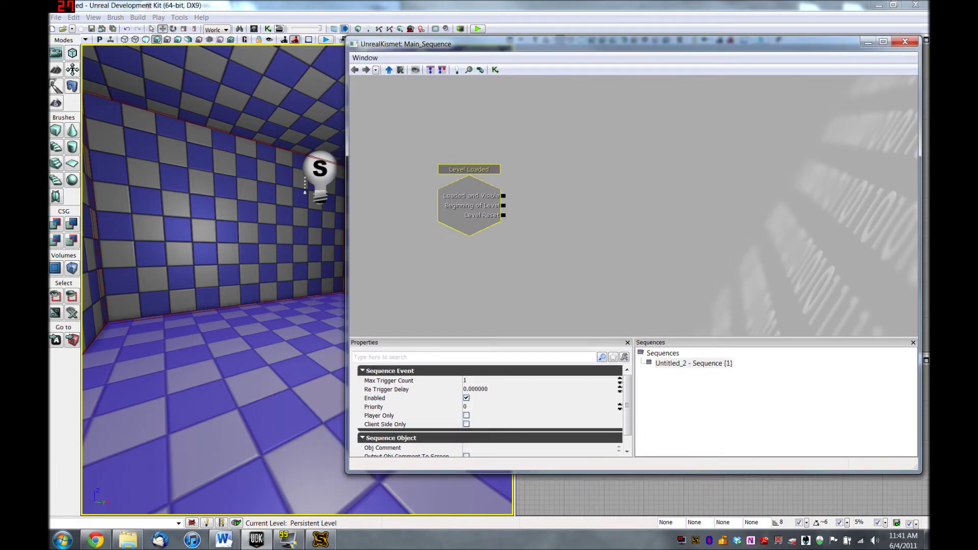
{"action": "left_click", "coordinate": [320, 174]}
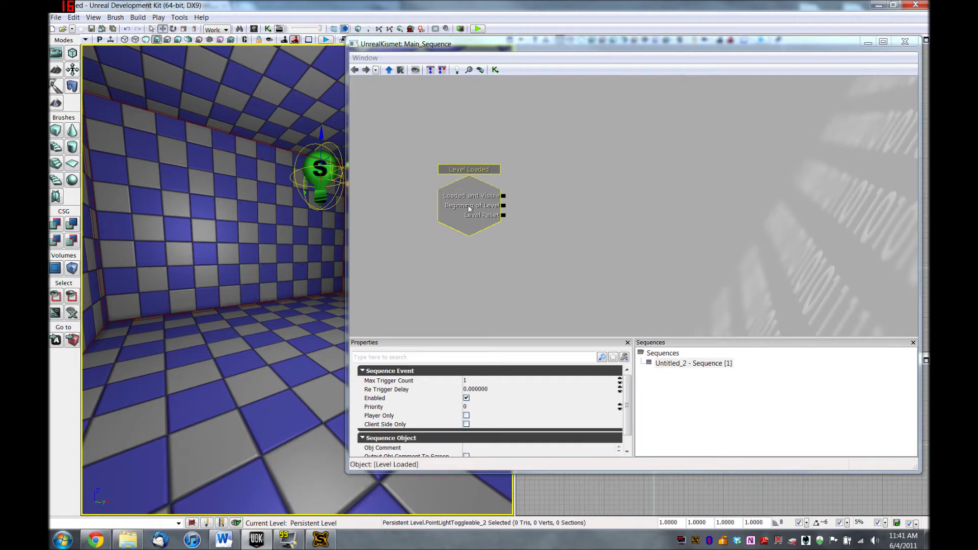
{"action": "left_click", "coordinate": [594, 59]}
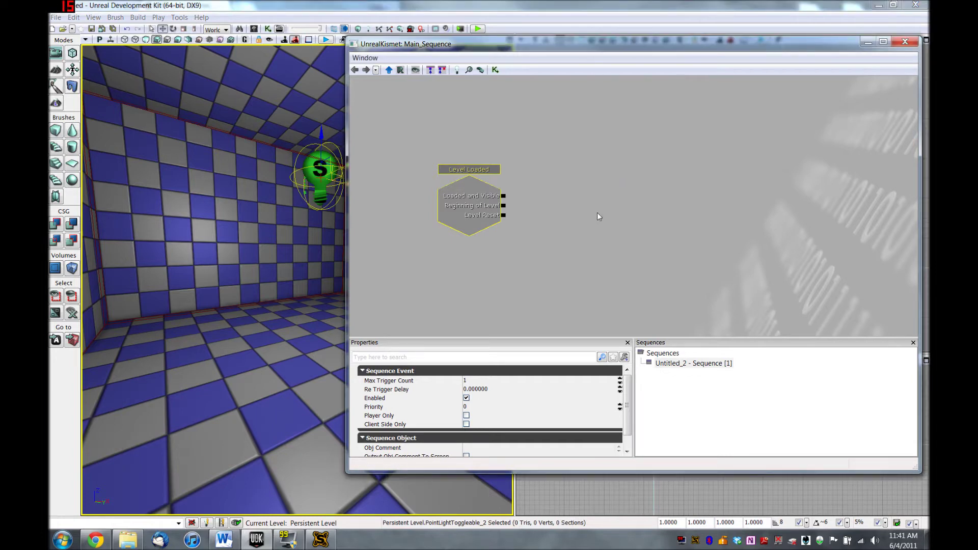
{"action": "right_click", "coordinate": [622, 192]}
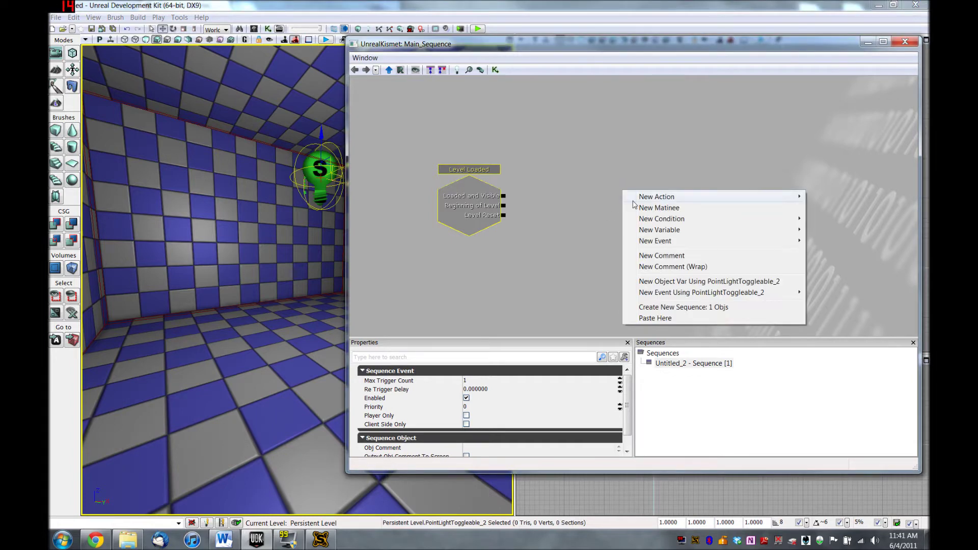
{"action": "left_click", "coordinate": [696, 286]}
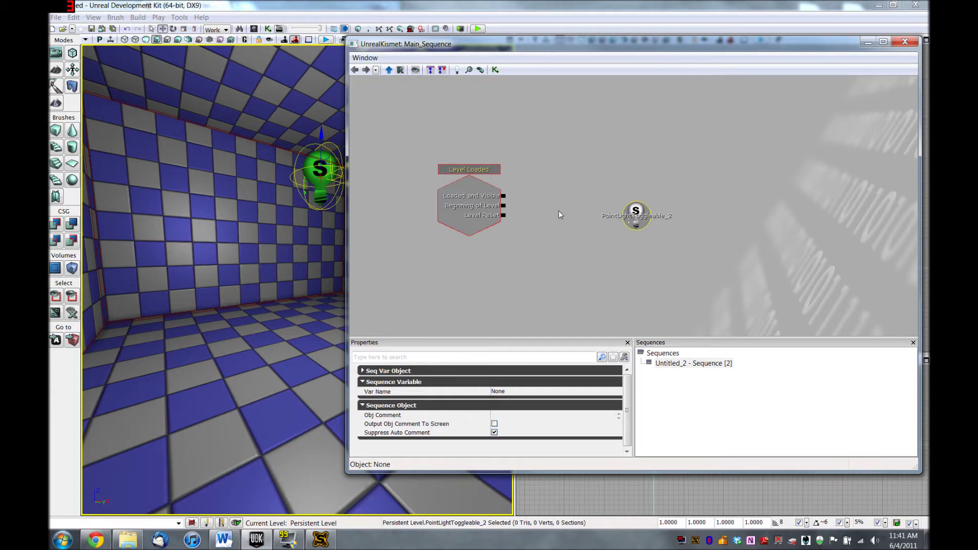
- Add a Toggle action to the sequence and place it between the Level Loaded event and the light variable
{"action": "right_click", "coordinate": [538, 203]}
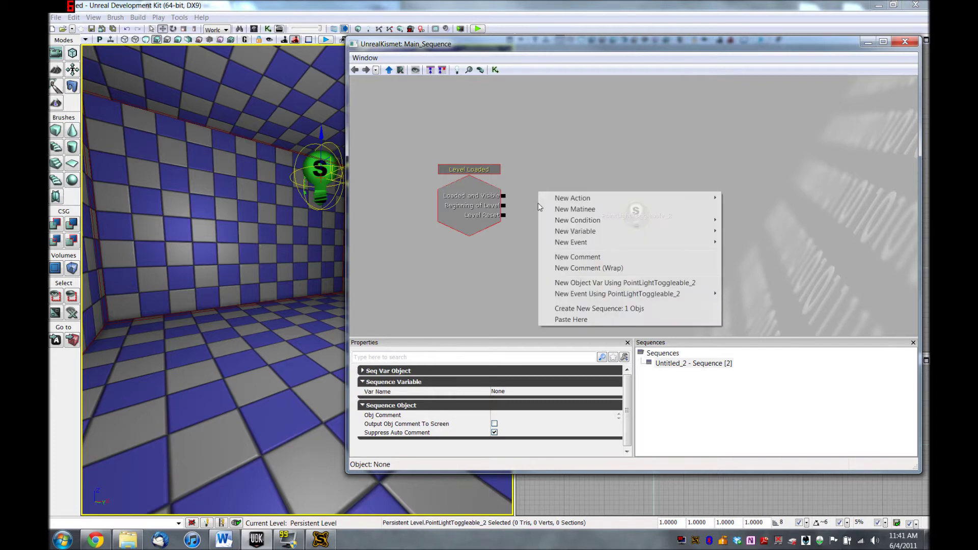
{"action": "mouse_move", "coordinate": [554, 200]}
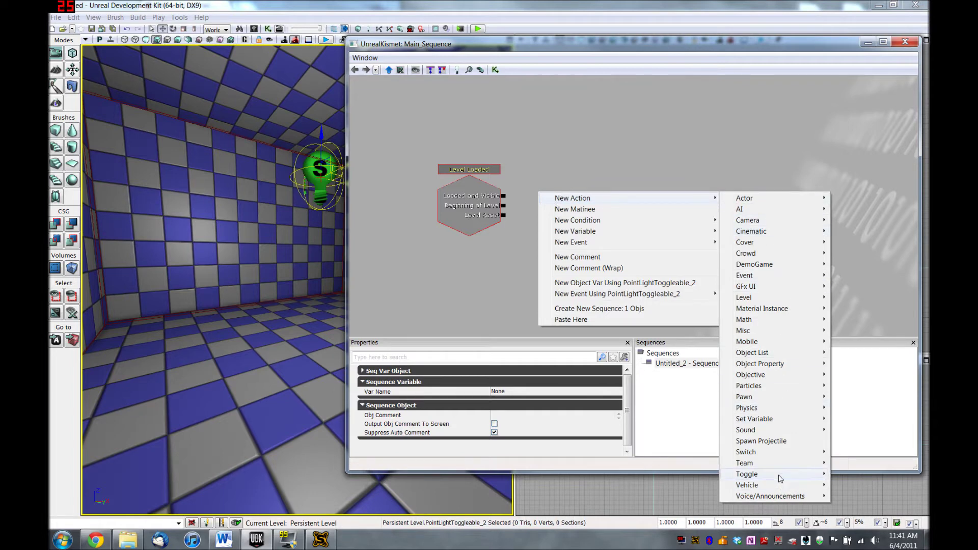
{"action": "mouse_move", "coordinate": [782, 475]}
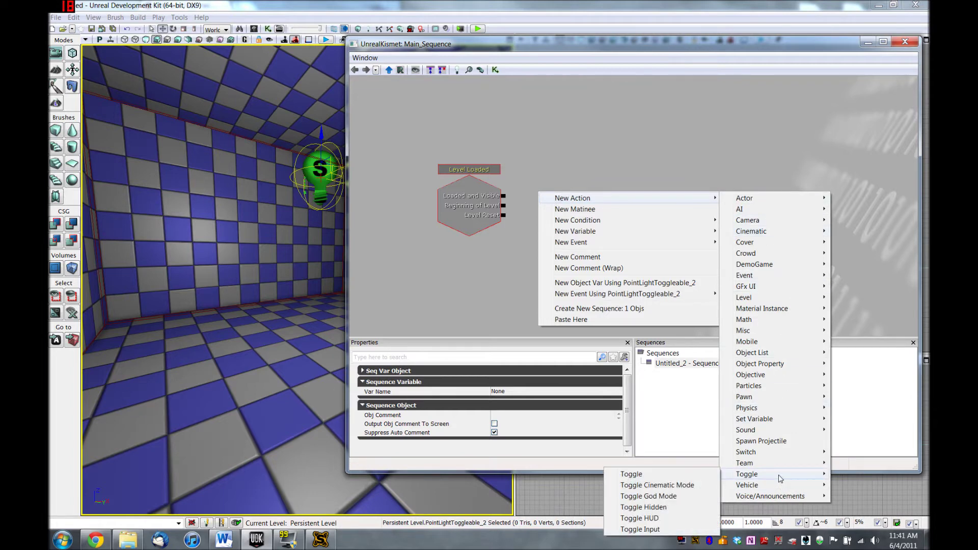
{"action": "left_click", "coordinate": [648, 477]}
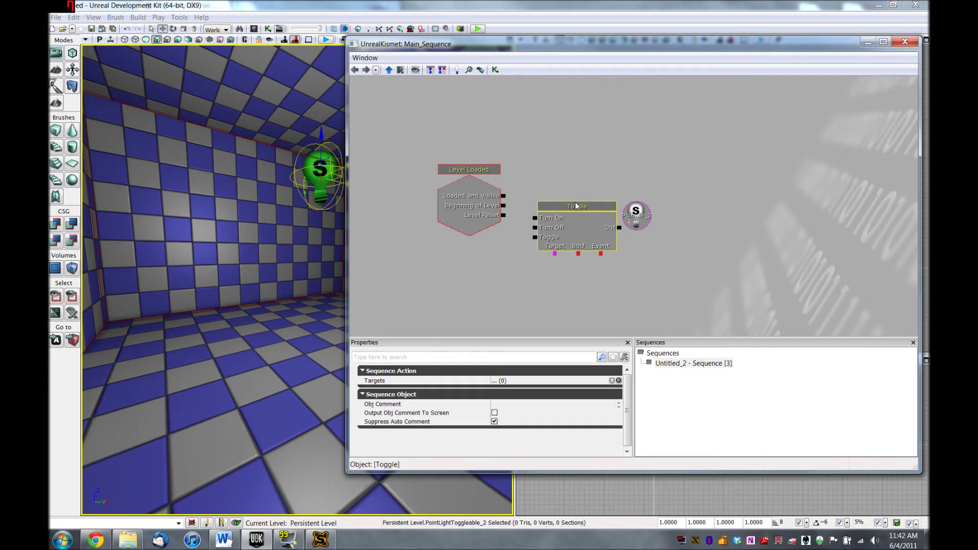
{"action": "left_click_drag", "start_coordinate": [576, 209], "coordinate": [571, 179]}
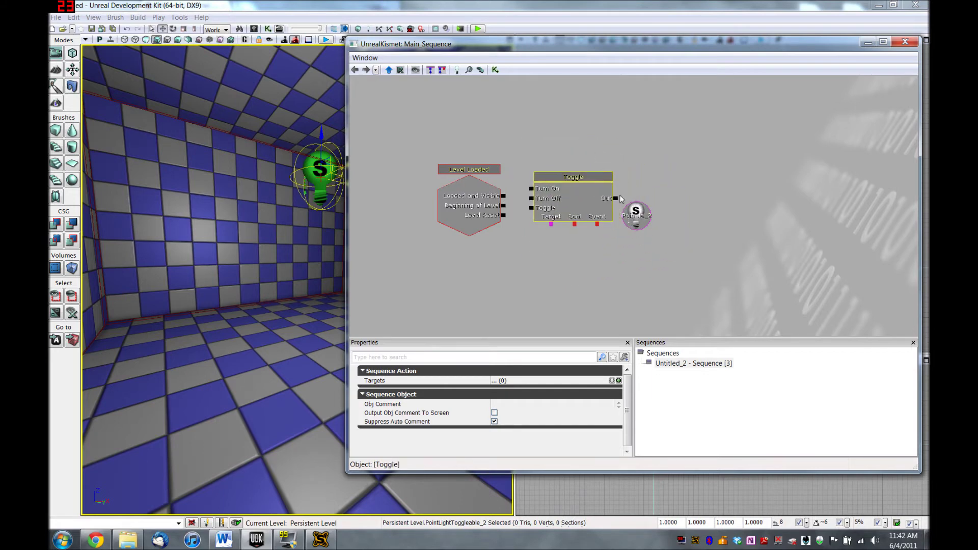
- Arrange the nodes so the light variable sits below the Toggle action, with a gap beside the Level Loaded event
{"action": "left_click_drag", "start_coordinate": [641, 217], "coordinate": [564, 266]}
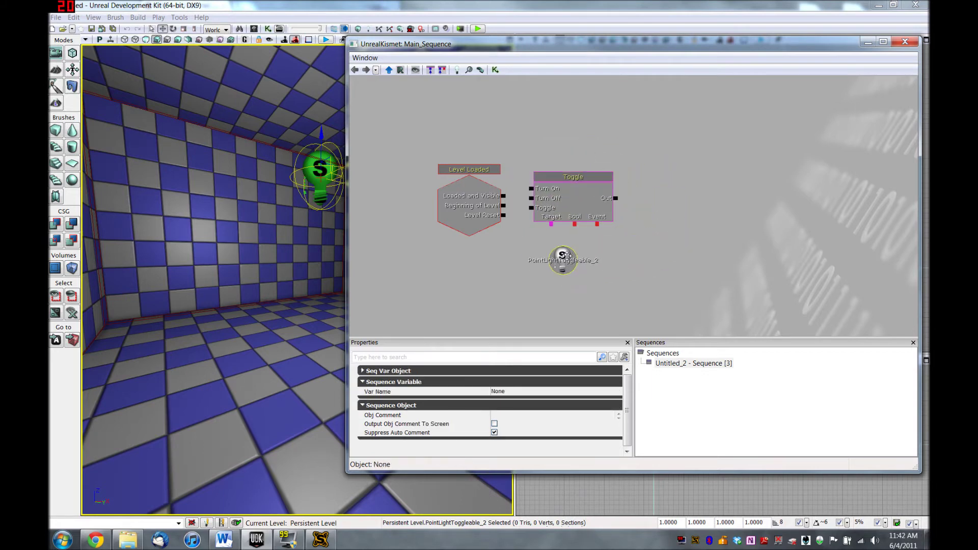
{"action": "left_click", "coordinate": [562, 177]}
{"action": "left_click_drag", "start_coordinate": [562, 176], "coordinate": [570, 180]}
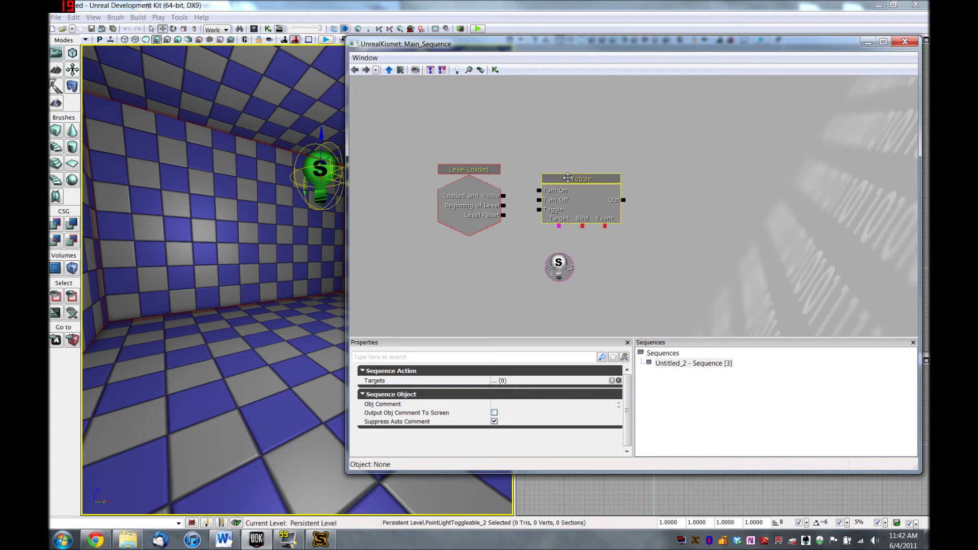
{"action": "left_click", "coordinate": [696, 185]}
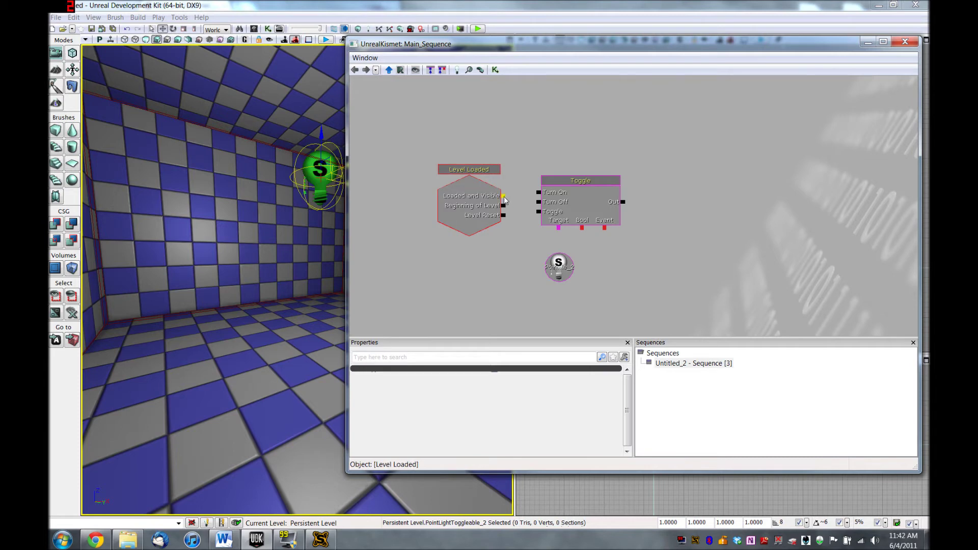
- Link the event's Loaded and Visible output to Toggle's Turn Off input and Toggle's Target to the light variable, and close Kismet
{"action": "left_click_drag", "start_coordinate": [503, 197], "coordinate": [538, 202]}
{"action": "mouse_move", "coordinate": [508, 199]}
{"action": "left_mouse_down"}
{"action": "mouse_move", "coordinate": [536, 203]}
{"action": "mouse_move", "coordinate": [519, 202]}
{"action": "left_mouse_up"}
{"action": "left_click", "coordinate": [534, 231]}
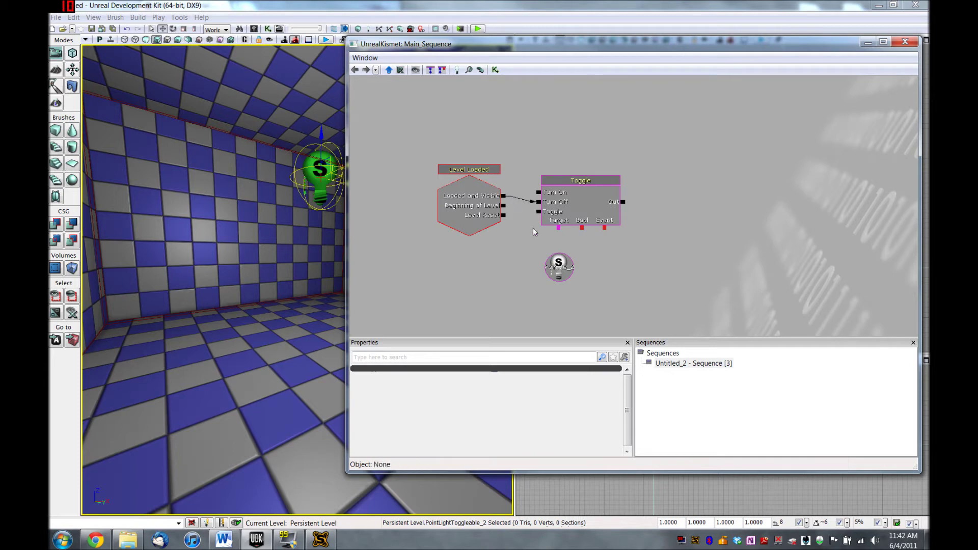
{"action": "left_click", "coordinate": [529, 200], "text": "alt"}
{"action": "left_click_drag", "start_coordinate": [503, 196], "coordinate": [536, 203]}
{"action": "left_click_drag", "start_coordinate": [559, 228], "coordinate": [565, 266]}
{"action": "left_click", "coordinate": [903, 44]}
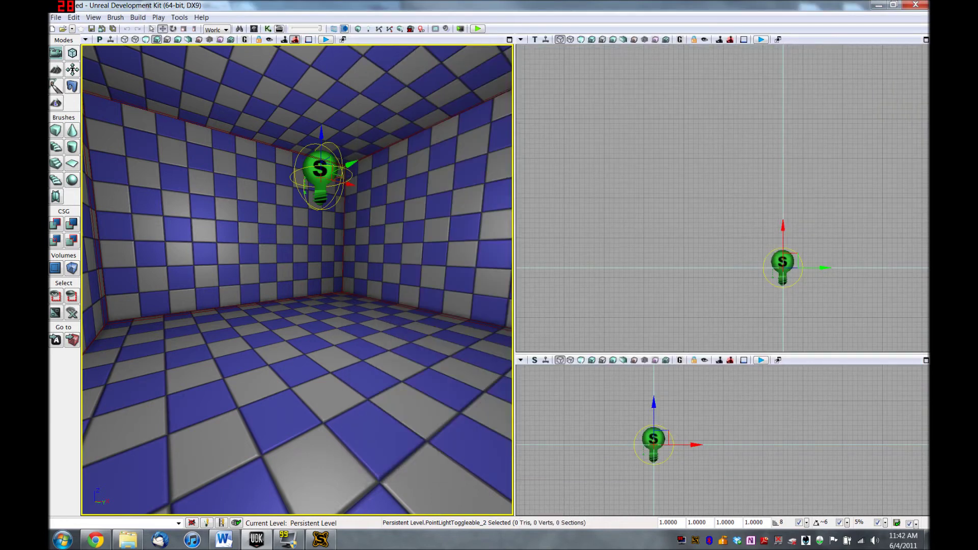
- Play-test the level from the floor to check that the light turns off on load, and end the preview
{"action": "right_click", "coordinate": [322, 445]}
{"action": "left_click", "coordinate": [343, 437]}
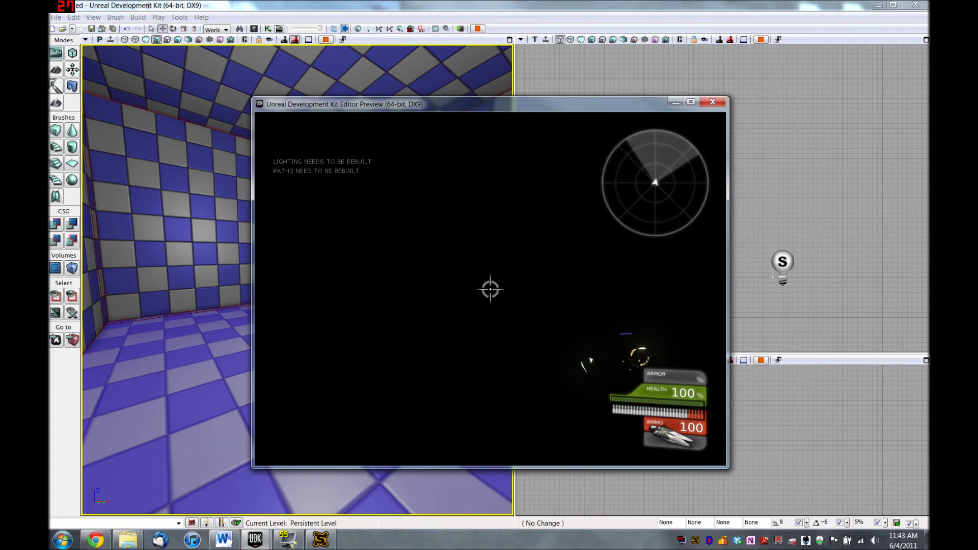
{"action": "key", "text": "Escape"}
- Add a regular PointLight on the room's floor, raise it near the ceiling and shift it sideways near the toggleable light
{"action": "right_click_drag", "start_coordinate": [297, 280], "coordinate": [260, 309]}
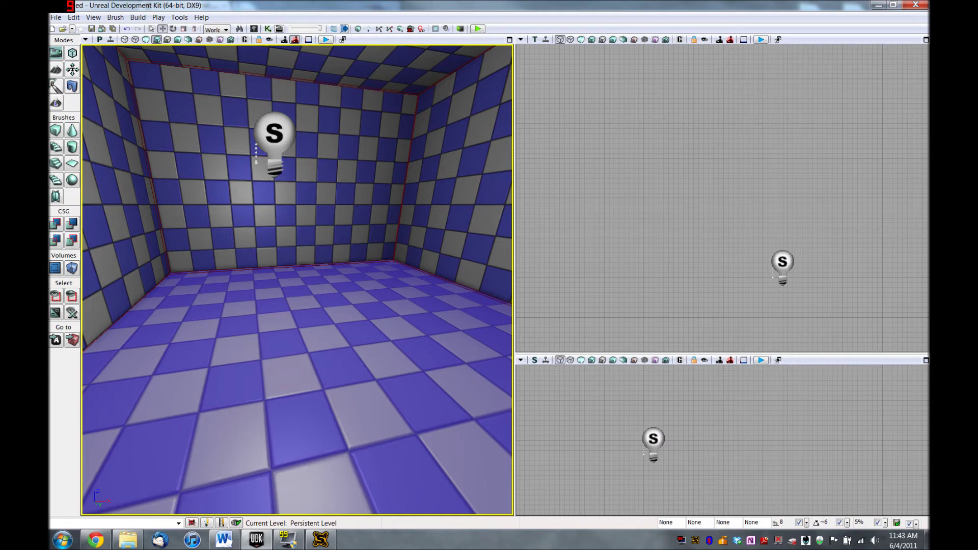
{"action": "left_click", "coordinate": [347, 328]}
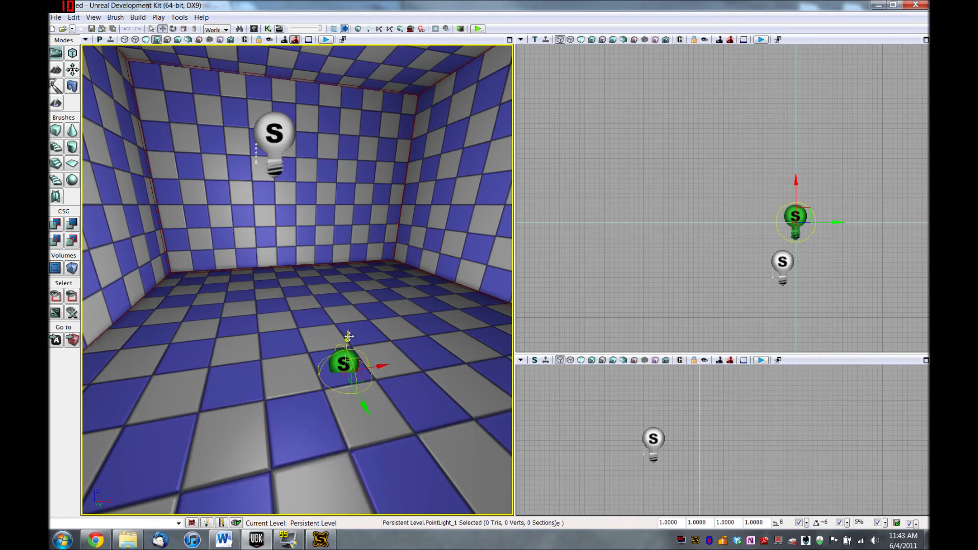
{"action": "left_click_drag", "start_coordinate": [351, 287], "coordinate": [366, 93]}
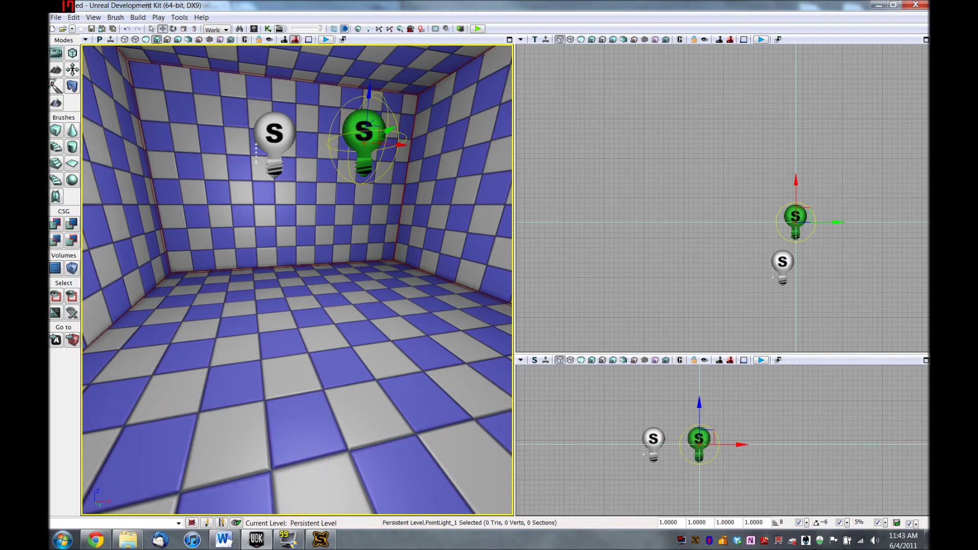
{"action": "left_click_drag", "start_coordinate": [391, 130], "coordinate": [415, 152]}
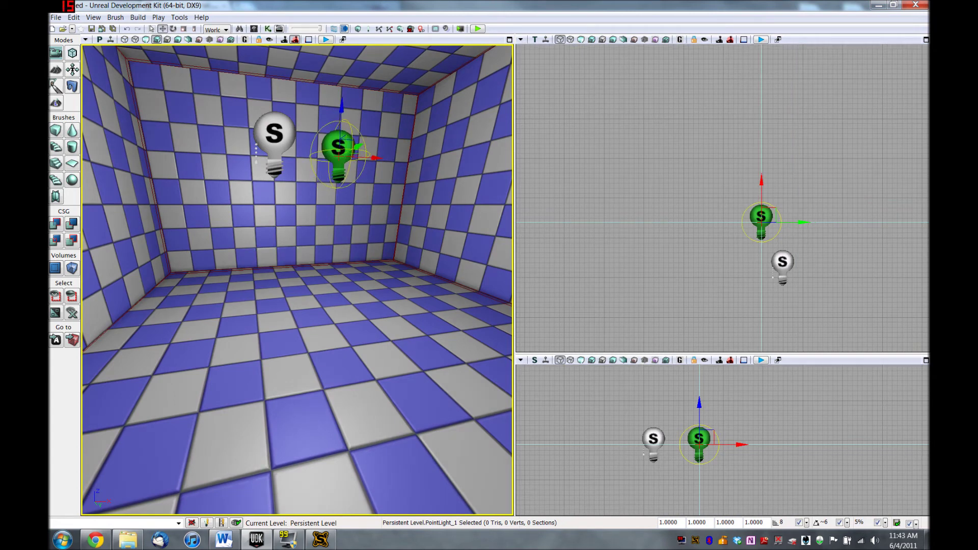
- Set the new point light's Brightness to 0.1 in its properties
{"action": "key", "text": "F4"}
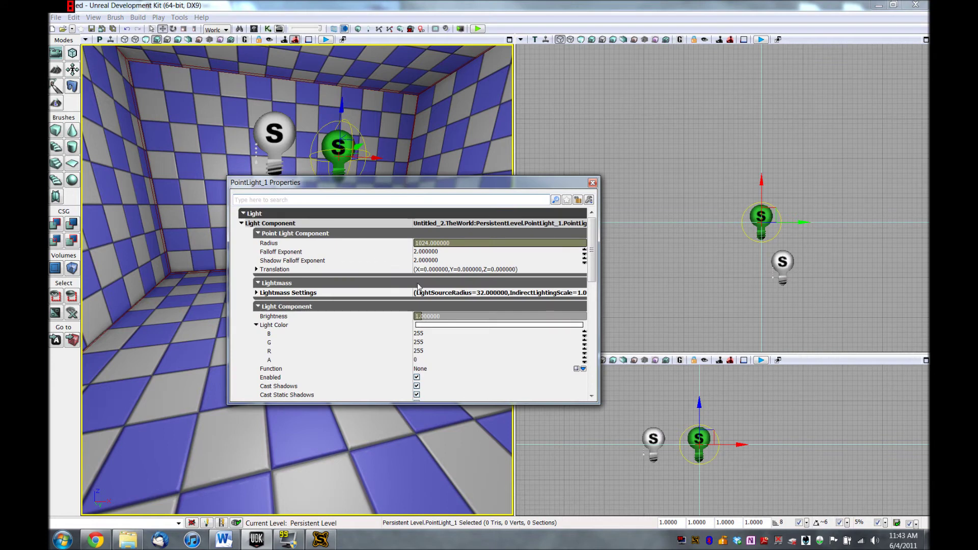
{"action": "left_click", "coordinate": [436, 320]}
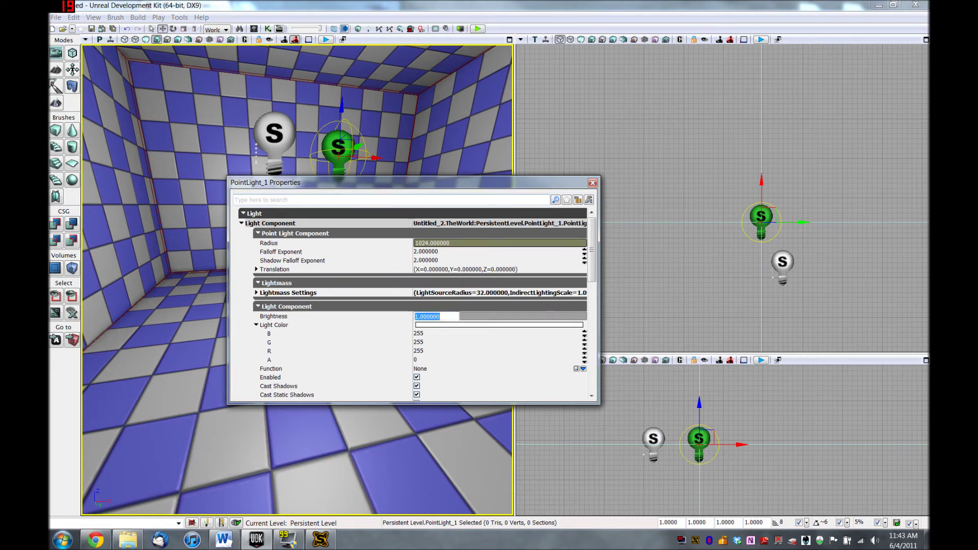
{"action": "type", "text": "0.1"}
{"action": "key", "text": "Return"}
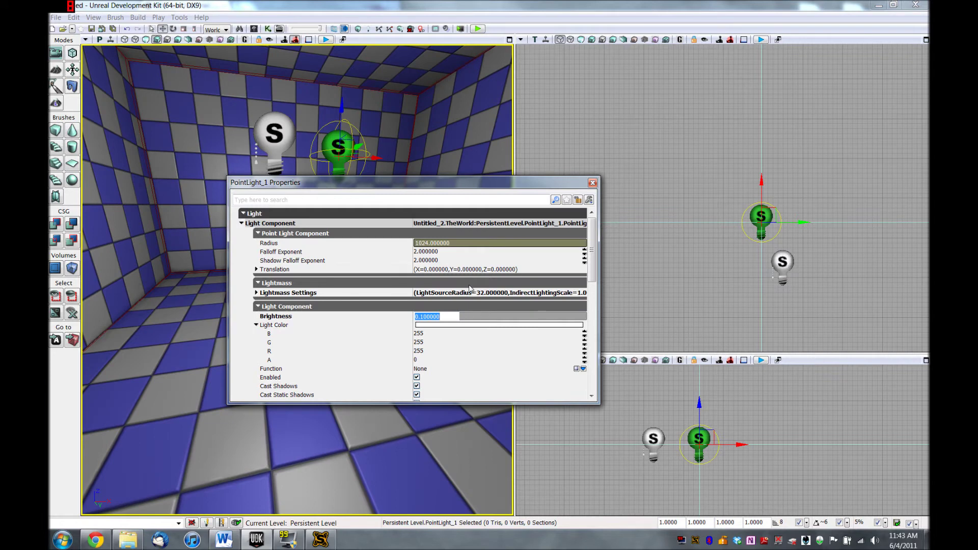
- Set the toggleable point light's Light Color to blue-violet (R 125, G 115, B 255) and close its properties
{"action": "left_click", "coordinate": [593, 182]}
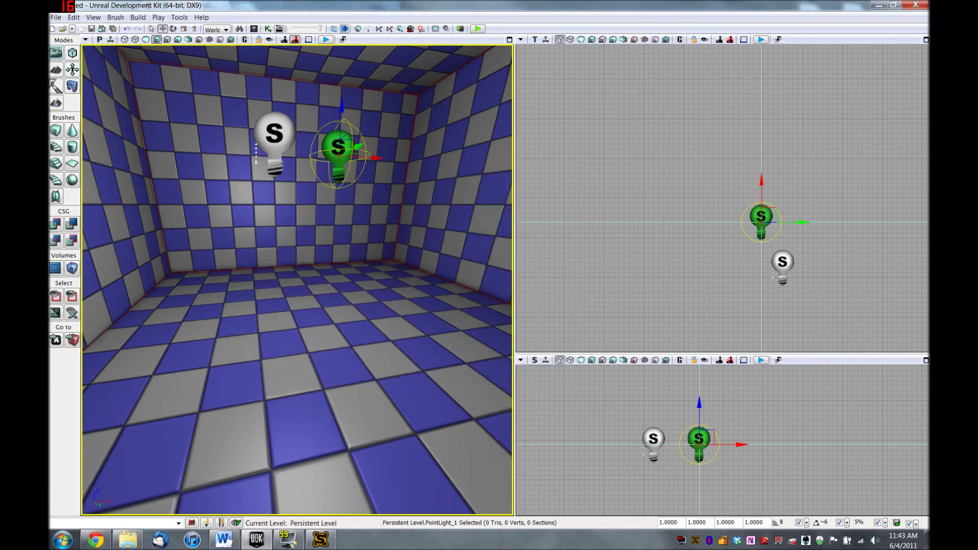
{"action": "left_click", "coordinate": [274, 140]}
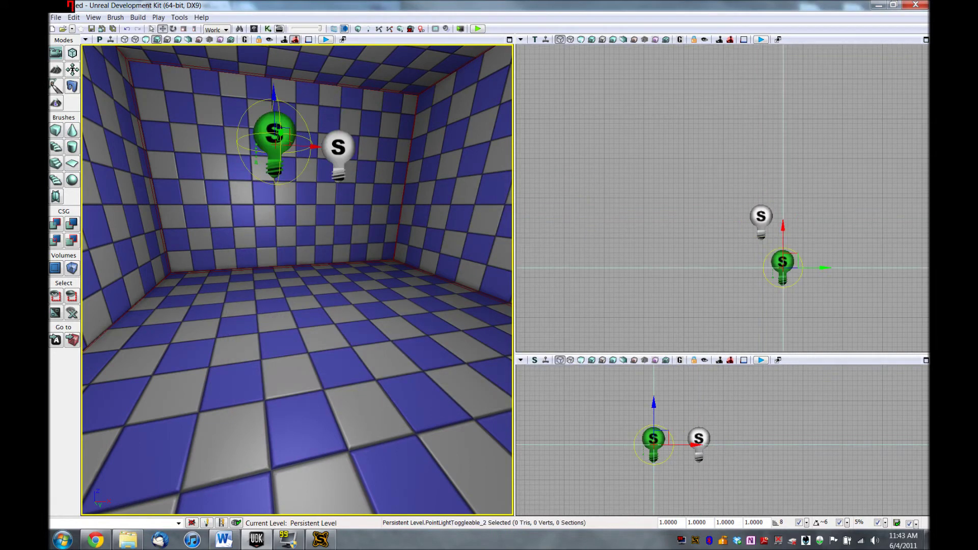
{"action": "key", "text": "F4"}
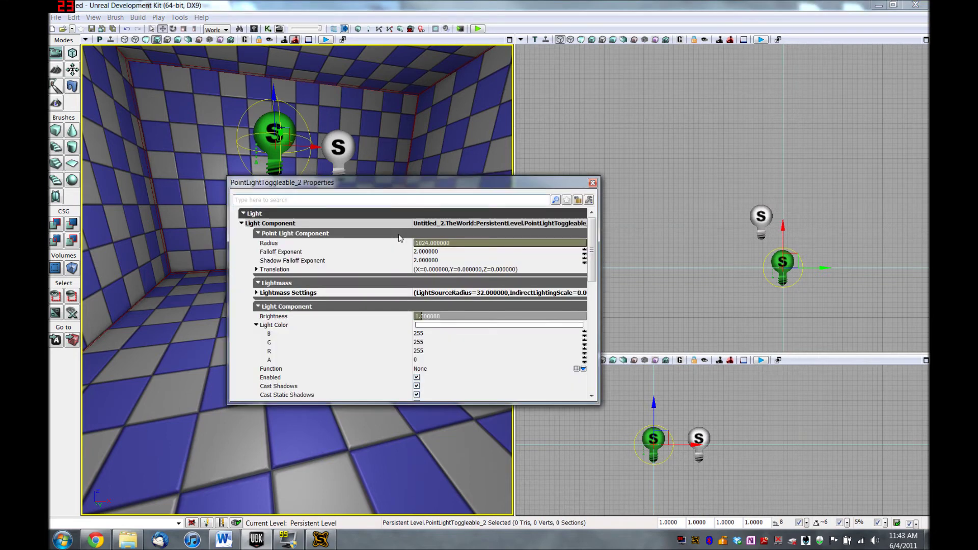
{"action": "left_click", "coordinate": [425, 325]}
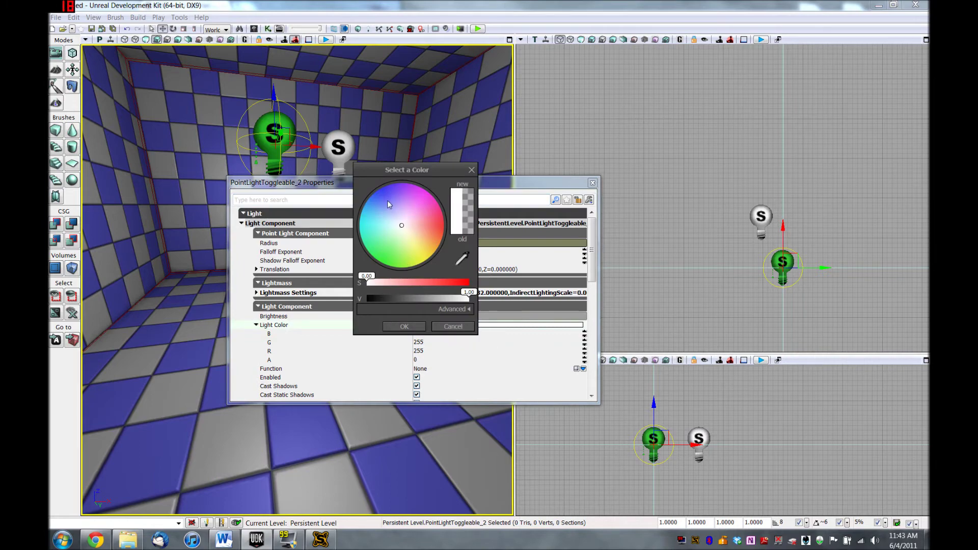
{"action": "left_click_drag", "start_coordinate": [387, 200], "coordinate": [386, 194]}
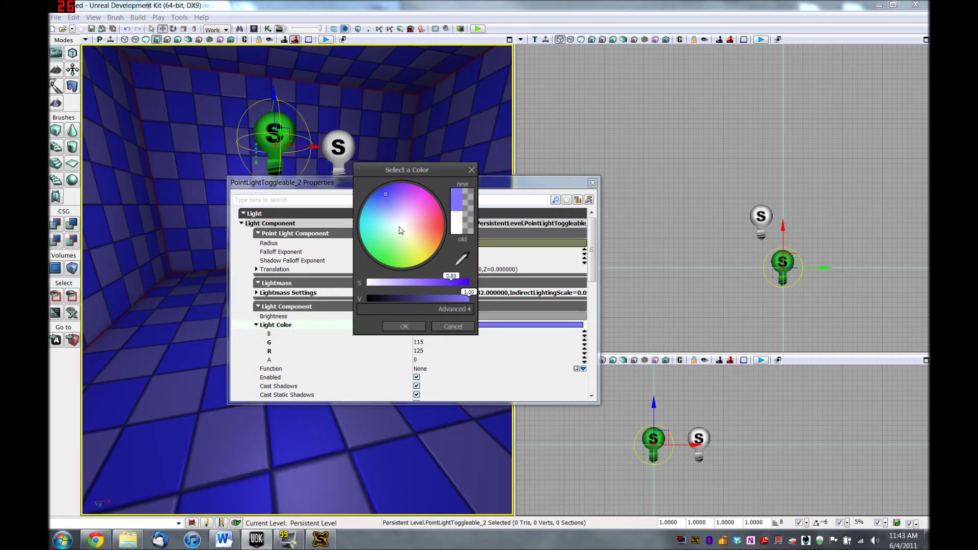
{"action": "left_click", "coordinate": [404, 327]}
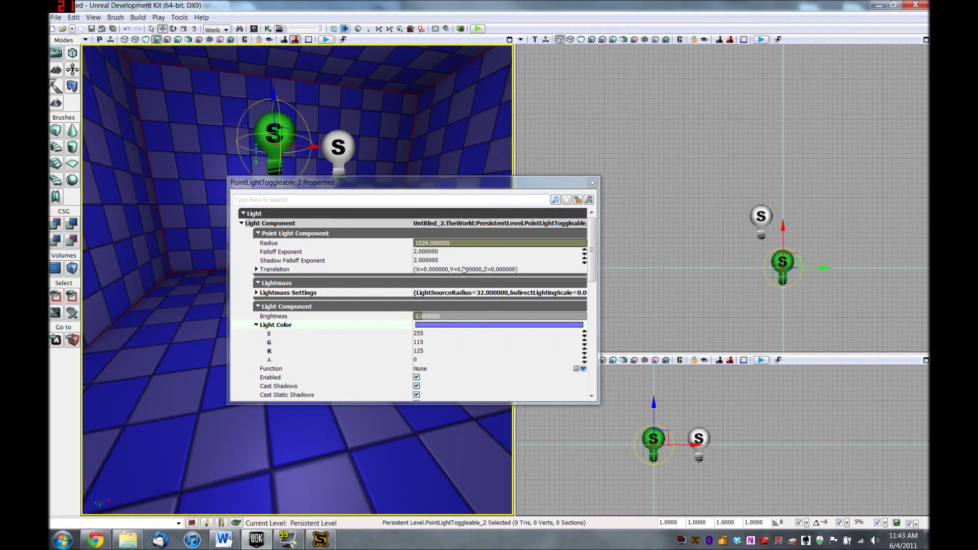
{"action": "left_click", "coordinate": [592, 183]}
- Add a Trigger actor on the room's floor near the two lights and deselect it
{"action": "mouse_move", "coordinate": [295, 285]}
{"action": "left_mouse_down"}
{"action": "mouse_move", "coordinate": [311, 288]}
{"action": "mouse_move", "coordinate": [293, 285]}
{"action": "left_mouse_up"}
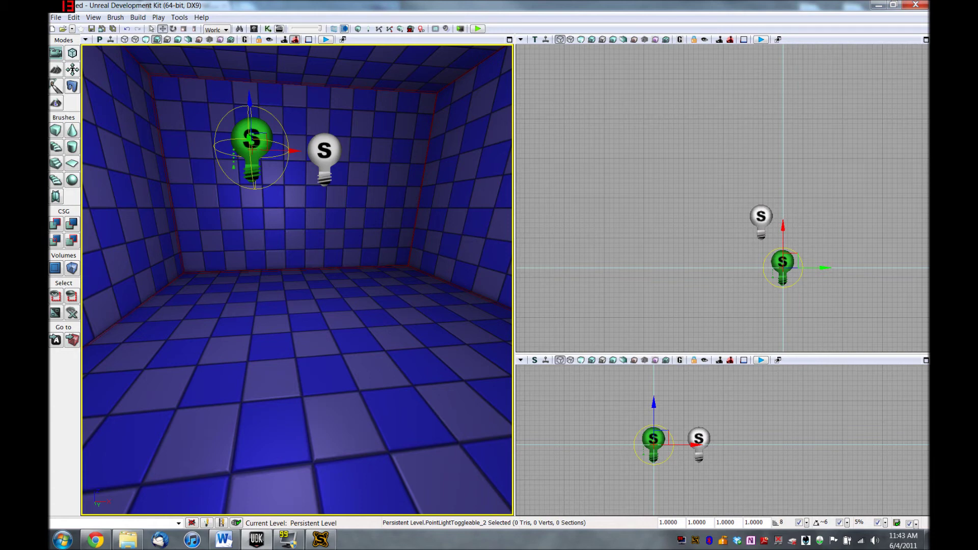
{"action": "right_click", "coordinate": [320, 387]}
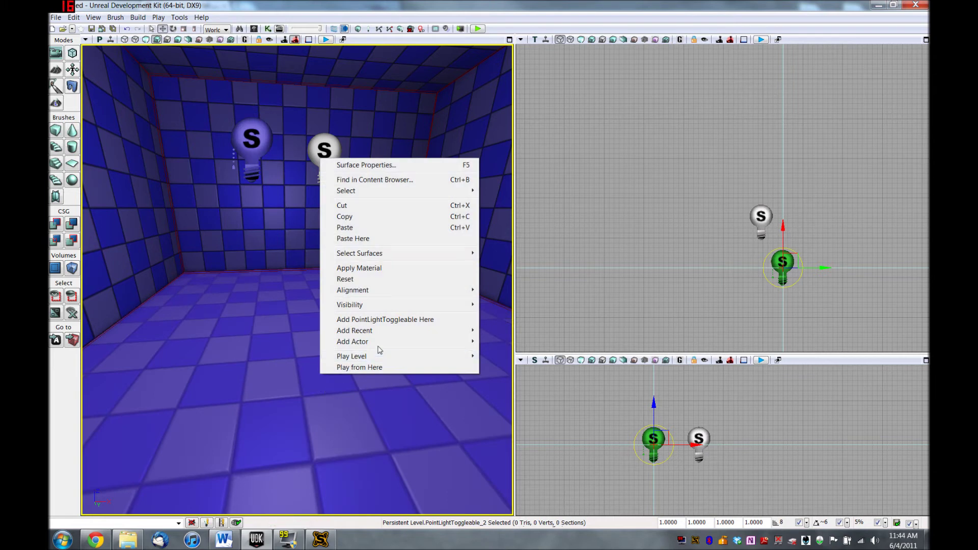
{"action": "mouse_move", "coordinate": [394, 346]}
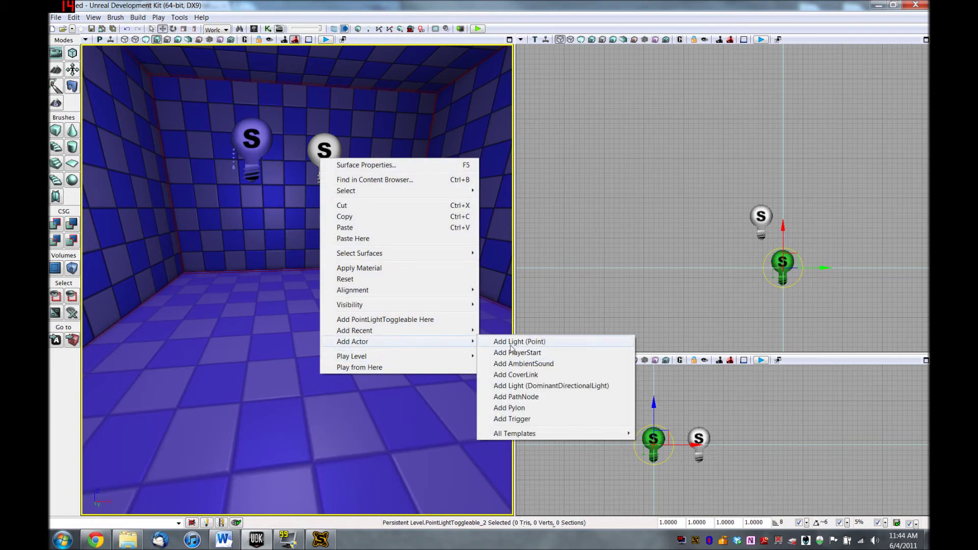
{"action": "left_click", "coordinate": [519, 419]}
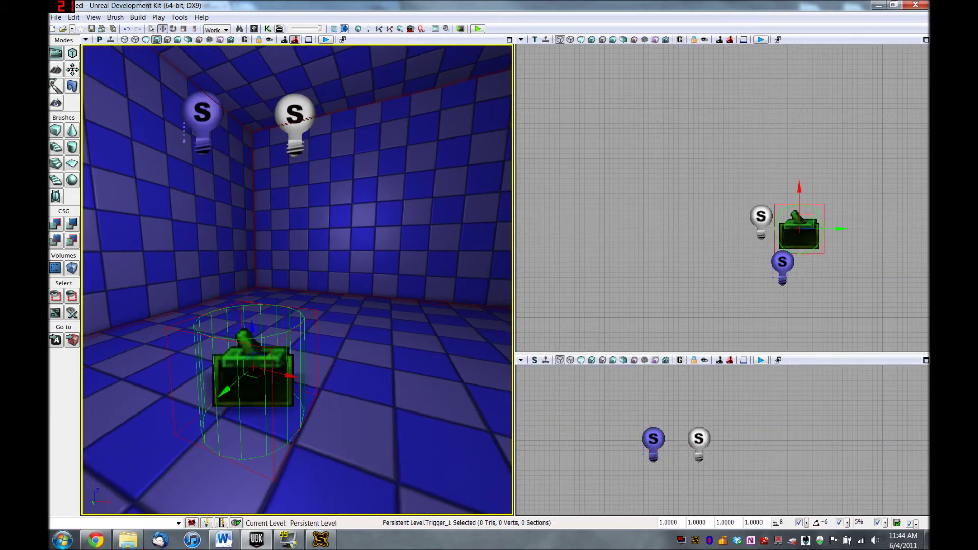
{"action": "key", "text": "Escape"}
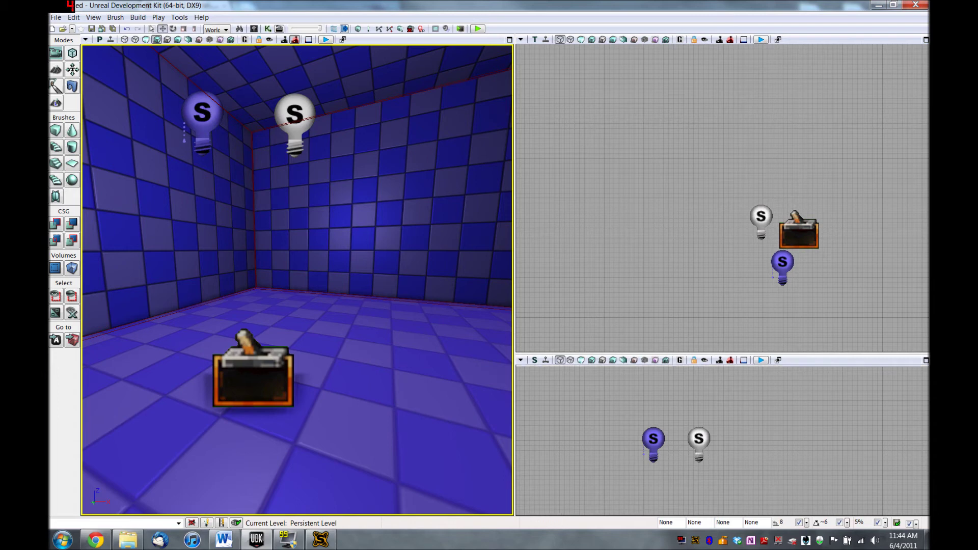
- Turn off the trigger's Hidden display property so it shows in-game, and close its properties
{"action": "left_click", "coordinate": [254, 380]}
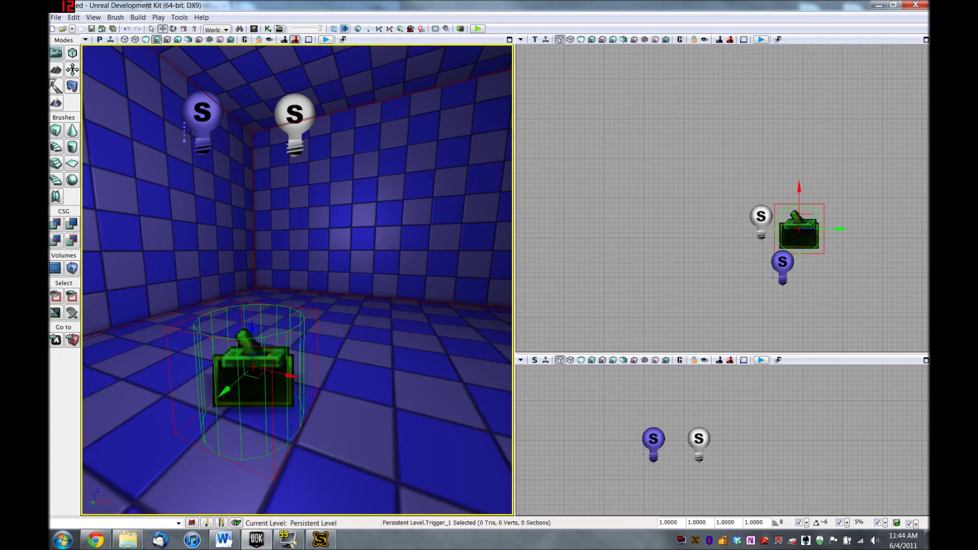
{"action": "double_click", "coordinate": [270, 363]}
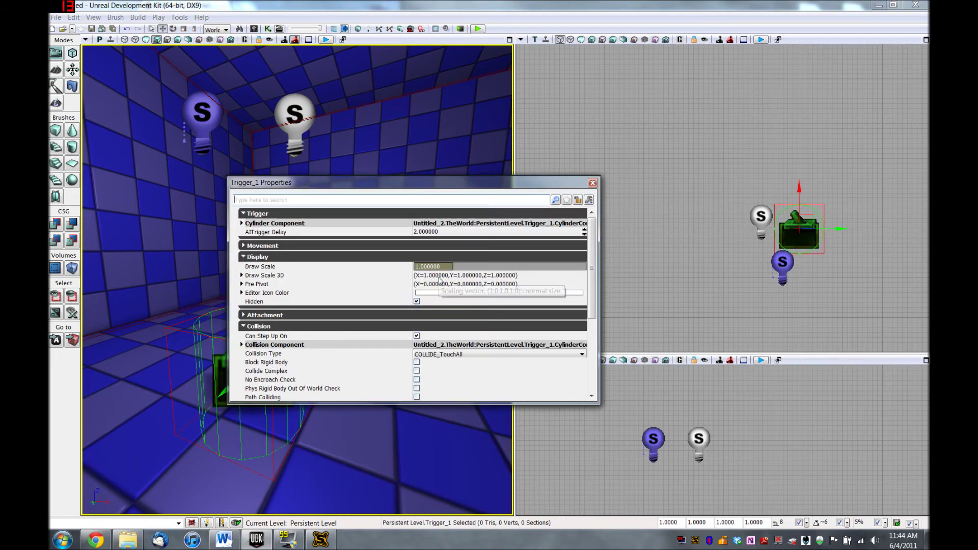
{"action": "scroll", "coordinate": [441, 281], "scroll_direction": "down", "scroll_amount": 1}
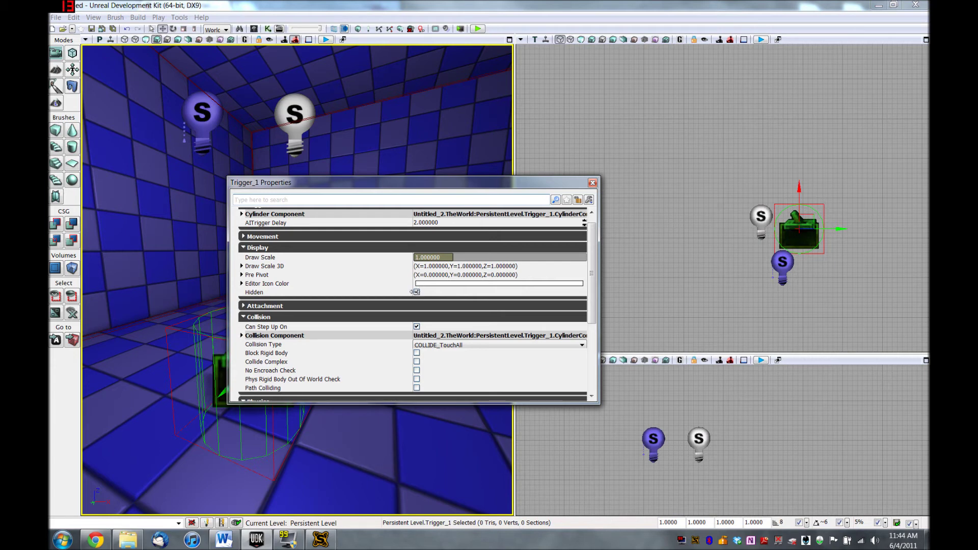
{"action": "left_click", "coordinate": [417, 292]}
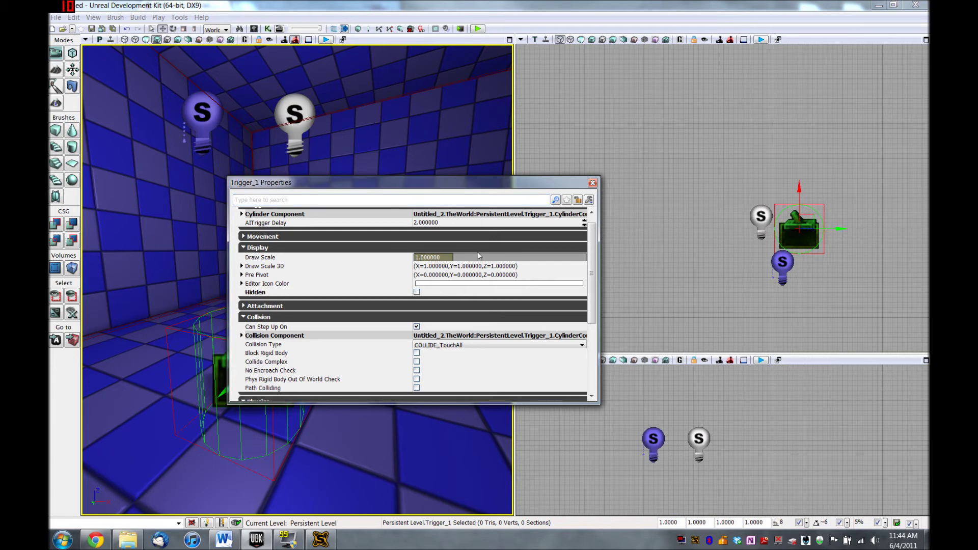
{"action": "left_click", "coordinate": [593, 183]}
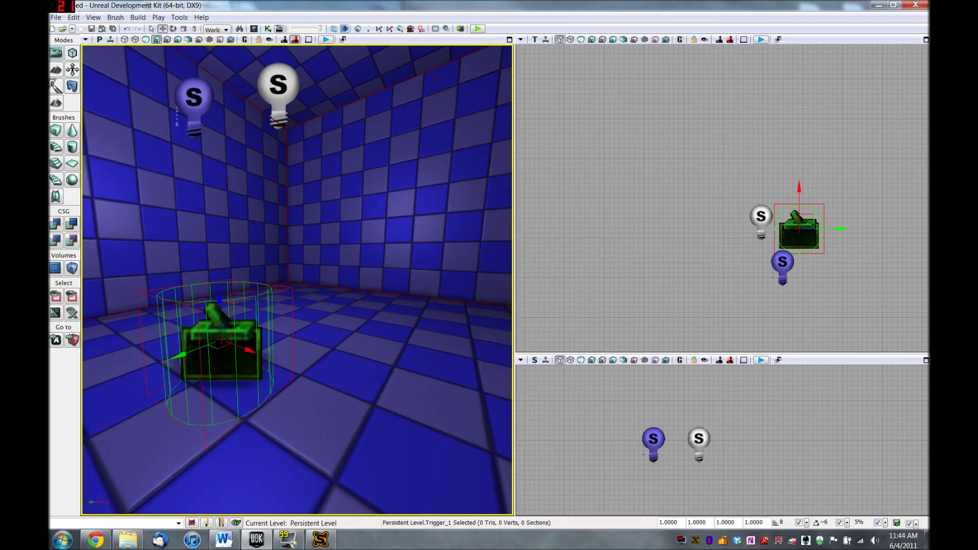
- Open Kismet and create a Used event from the selected trigger below the Level Loaded event
{"action": "left_click", "coordinate": [266, 29]}
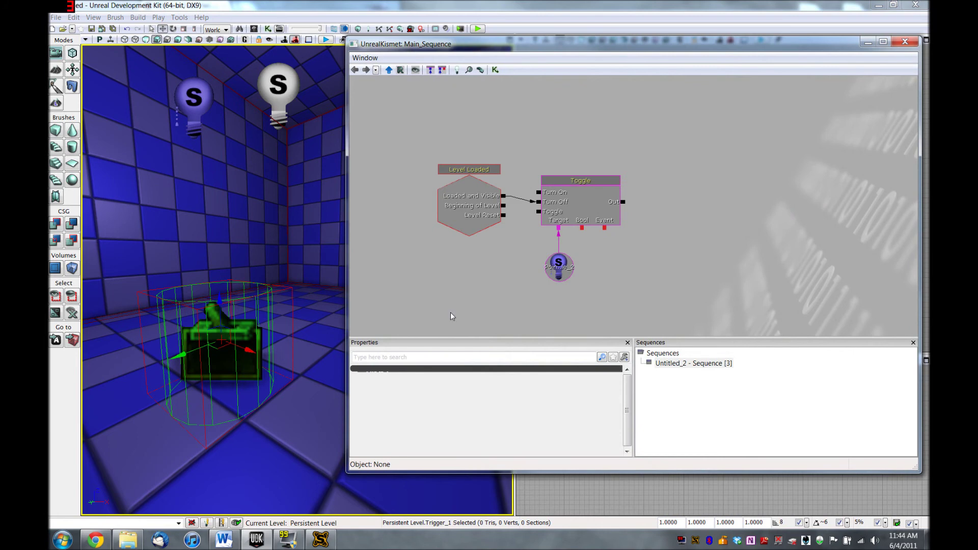
{"action": "right_click", "coordinate": [450, 316]}
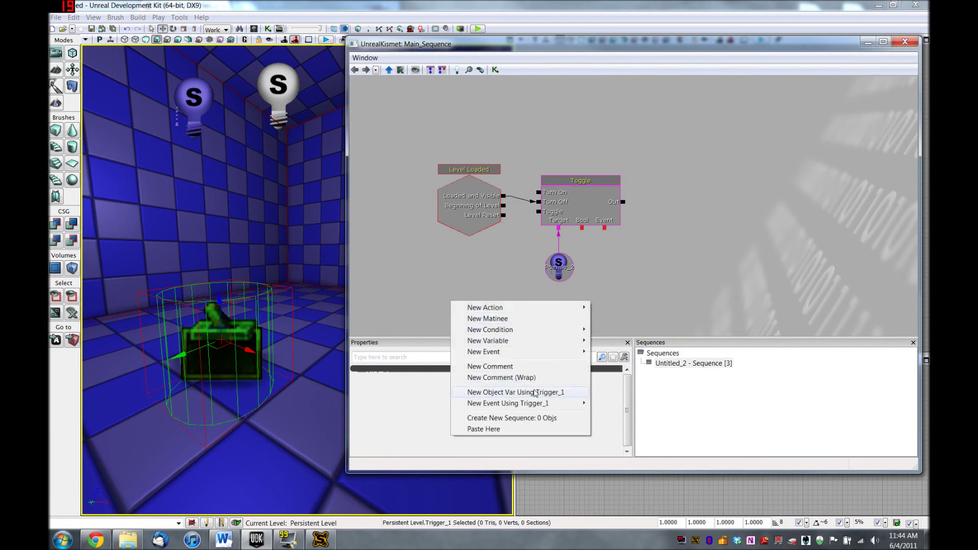
{"action": "mouse_move", "coordinate": [531, 405]}
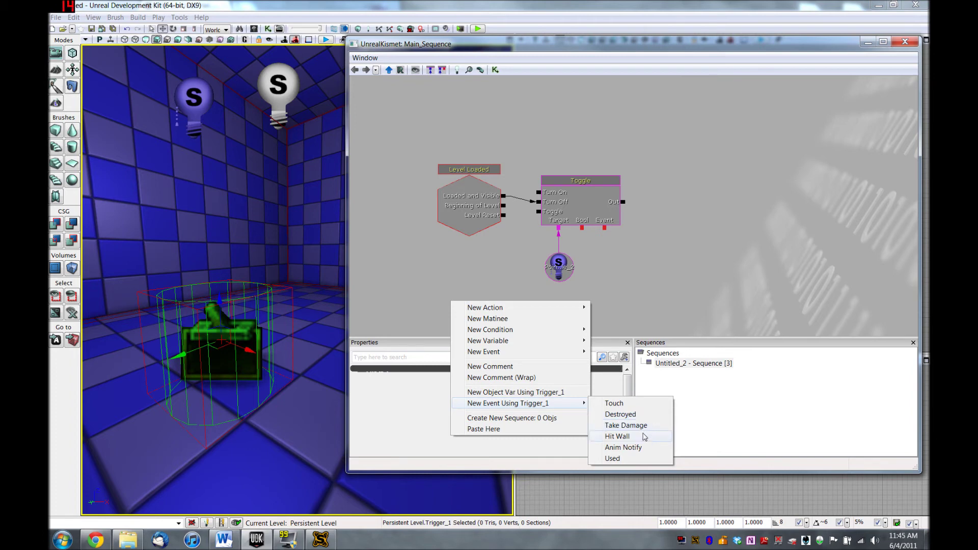
{"action": "left_click", "coordinate": [627, 460]}
- Place the trigger event under Level Loaded, link its Used output to Toggle's Toggle input, and close Kismet
{"action": "left_click_drag", "start_coordinate": [620, 282], "coordinate": [642, 210]}
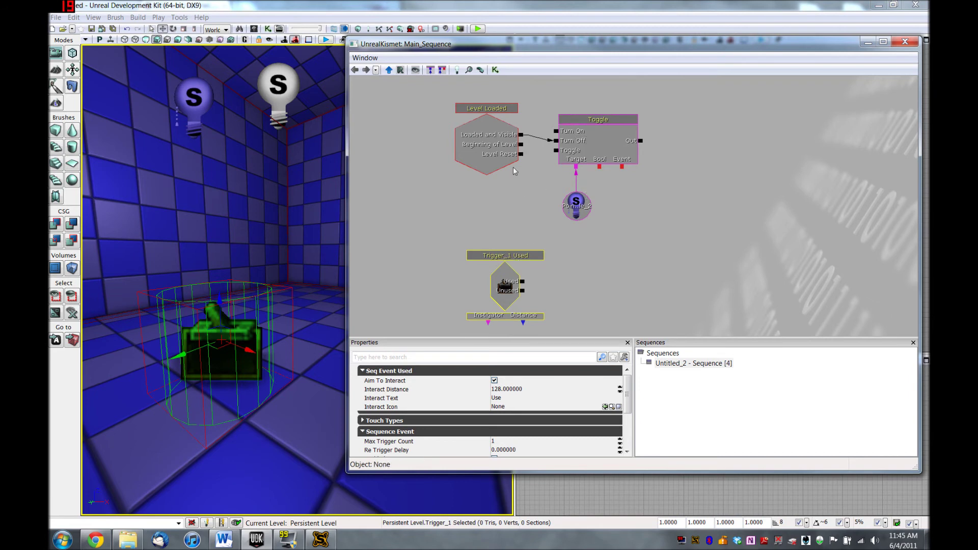
{"action": "left_click_drag", "start_coordinate": [504, 255], "coordinate": [554, 151]}
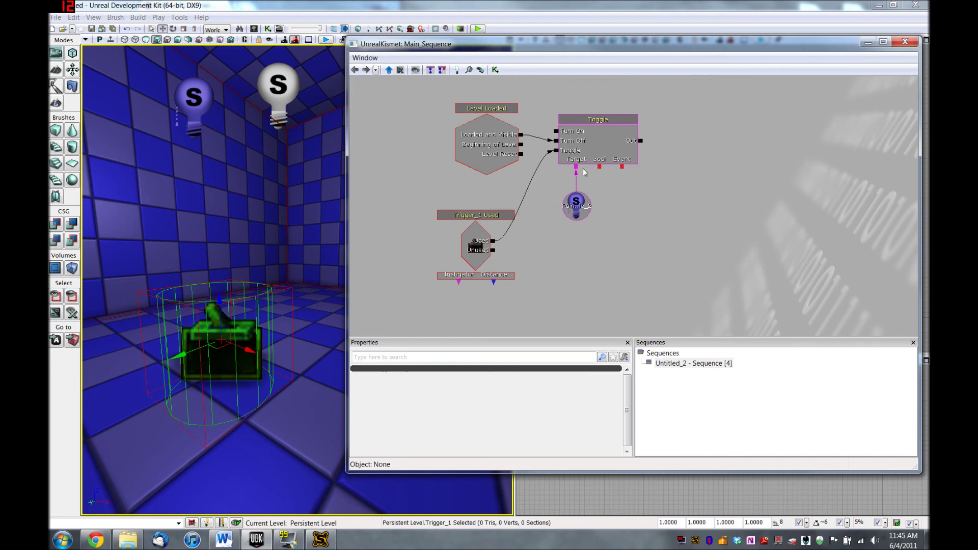
{"action": "left_click", "coordinate": [615, 119]}
{"action": "left_click", "coordinate": [909, 45]}
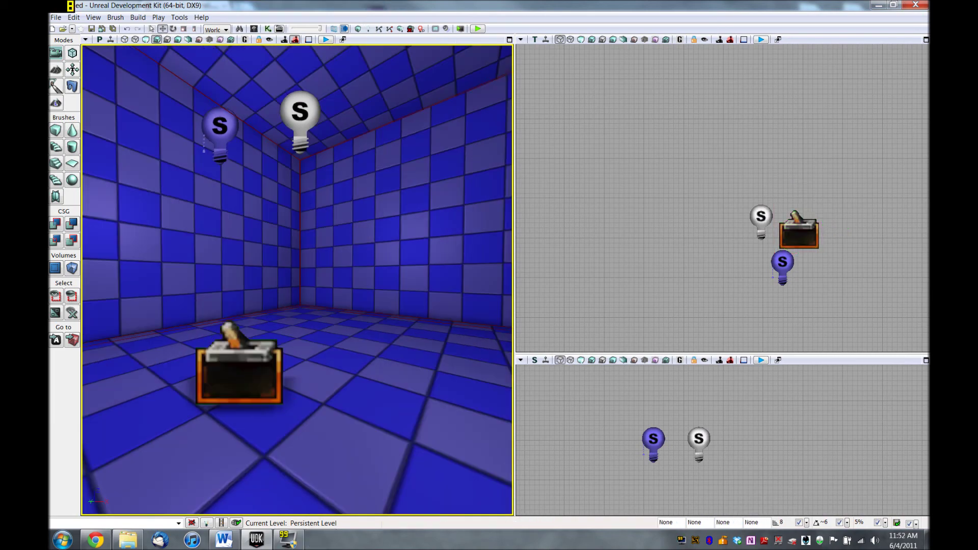
- Play-test from the floor, walk to the trigger and use it to check the light toggles, and end the preview
{"action": "right_click", "coordinate": [353, 394]}
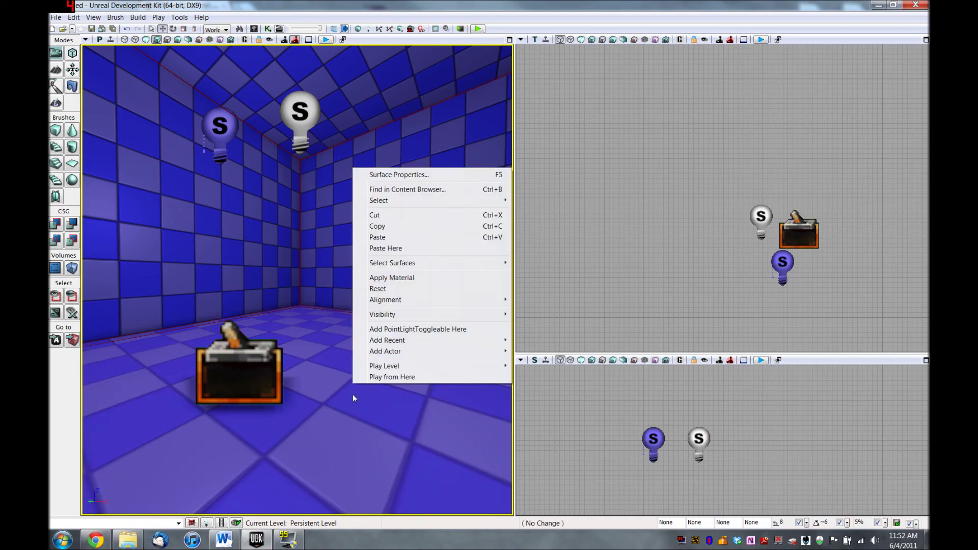
{"action": "left_click", "coordinate": [378, 377]}
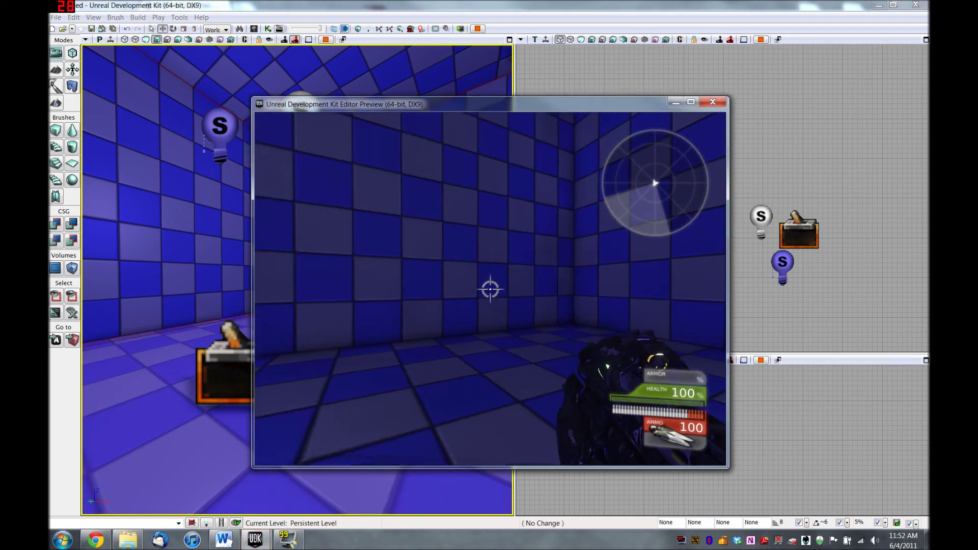
{"action": "key", "text": "w"}
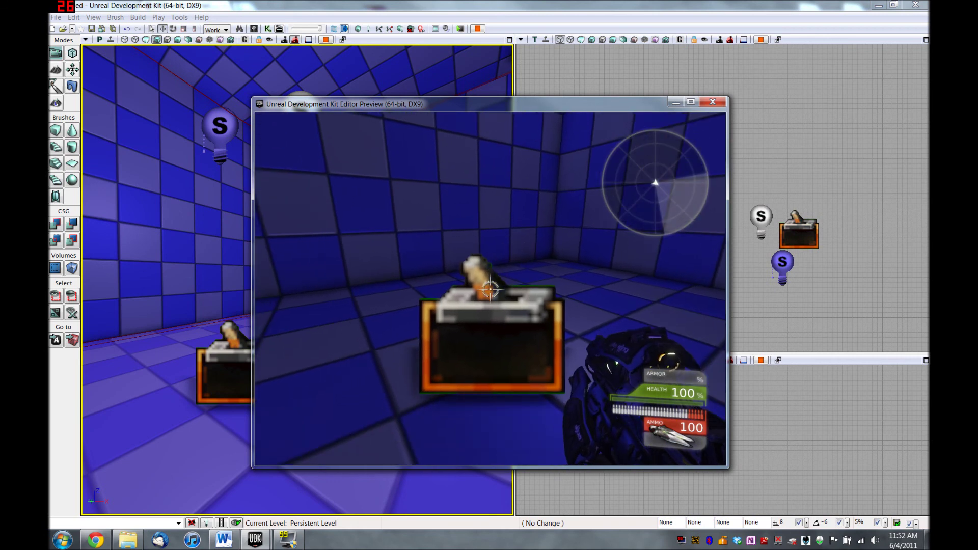
{"action": "key", "text": "e"}
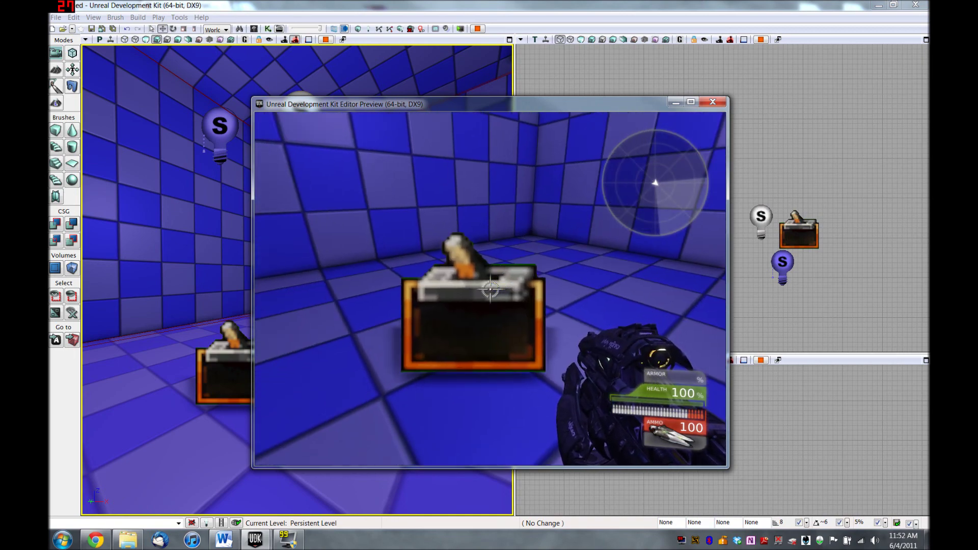
{"action": "key", "text": "Escape"}
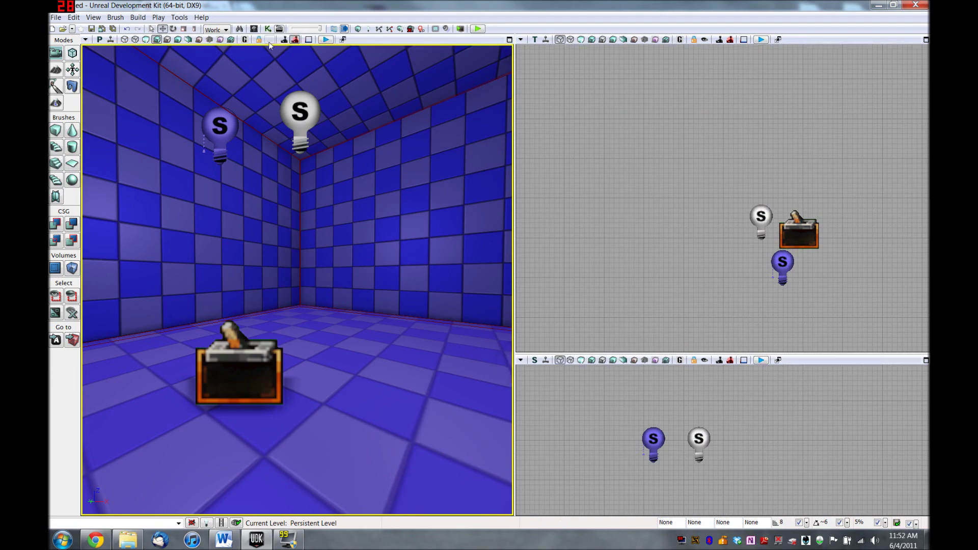
- Set the trigger Used event's Max Trigger Count to 0 in Kismet and close Kismet
{"action": "left_click", "coordinate": [268, 28]}
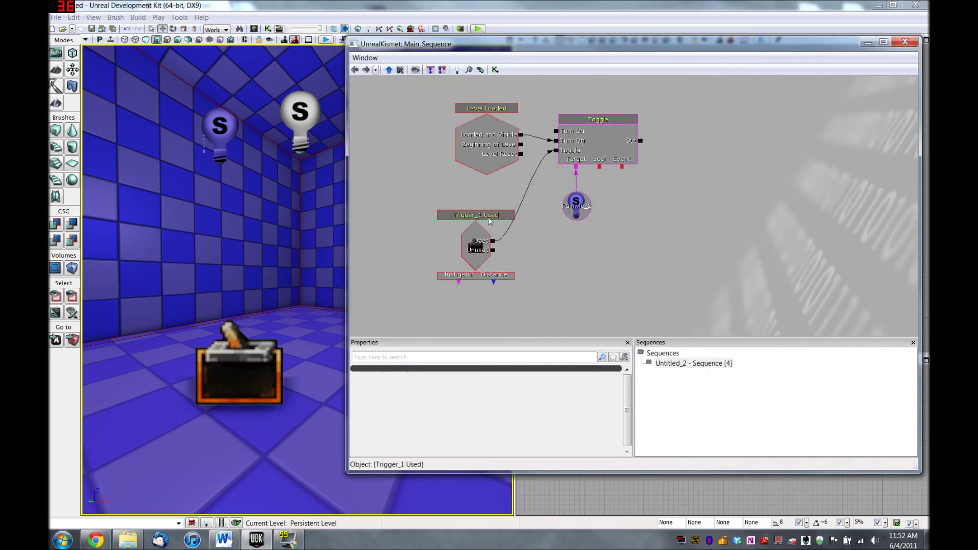
{"action": "left_click", "coordinate": [480, 244]}
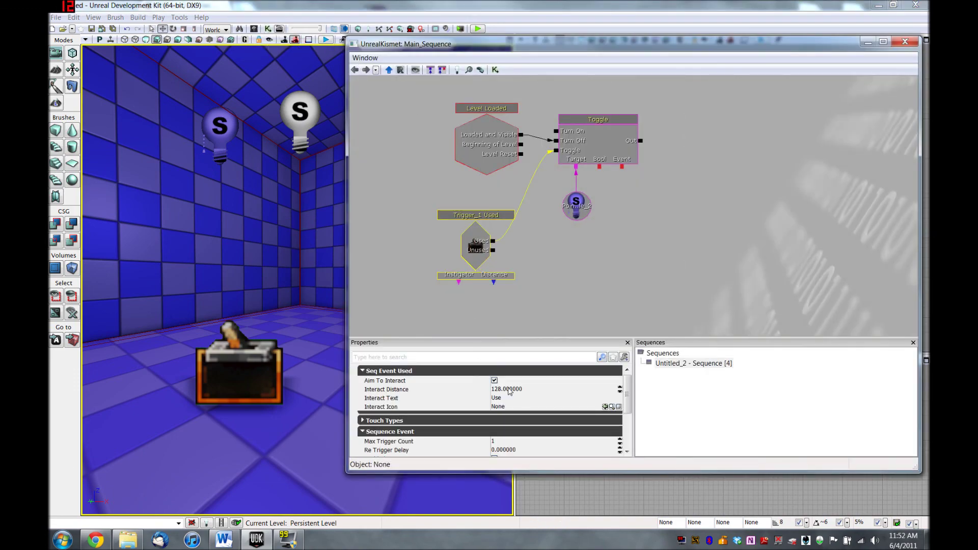
{"action": "scroll", "coordinate": [632, 383], "scroll_direction": "down", "scroll_amount": 3}
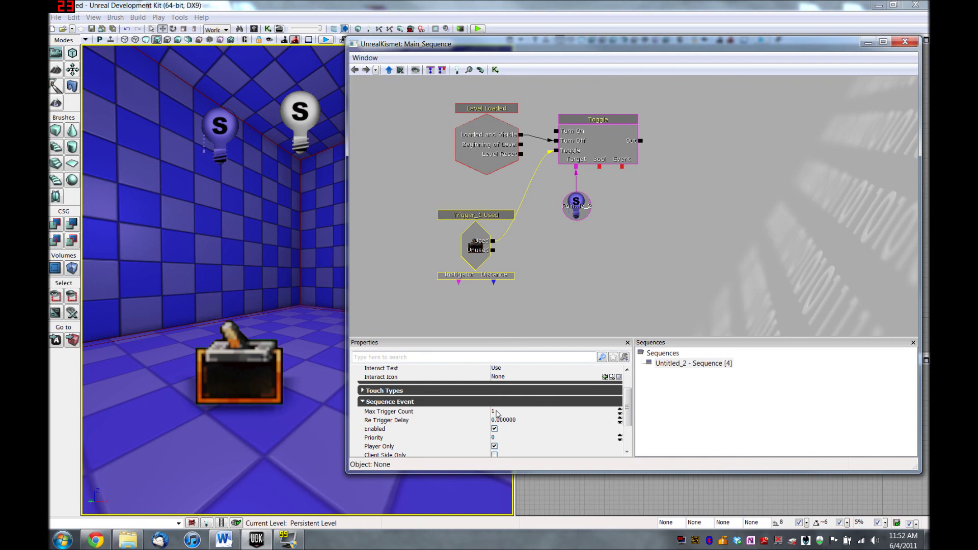
{"action": "left_click", "coordinate": [496, 414]}
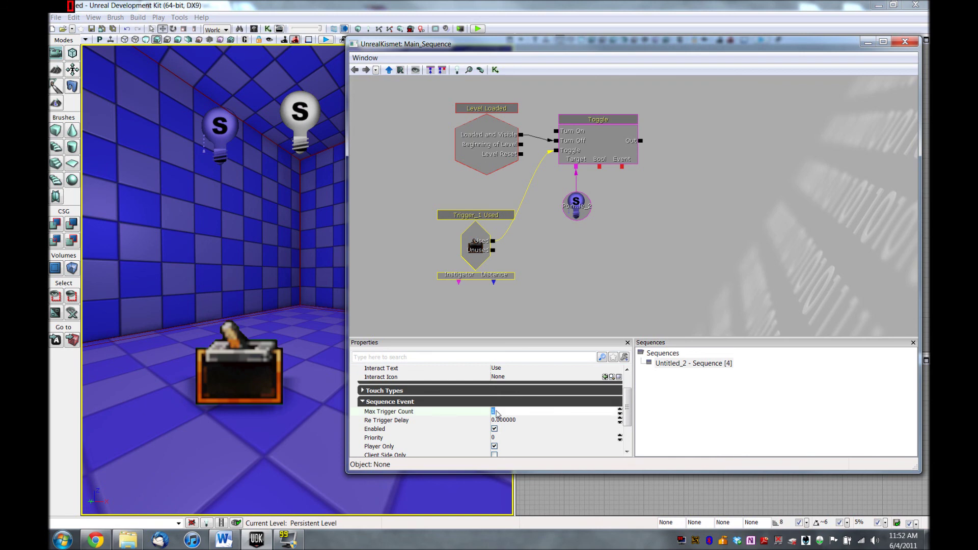
{"action": "type", "text": "0"}
{"action": "left_click", "coordinate": [910, 41]}
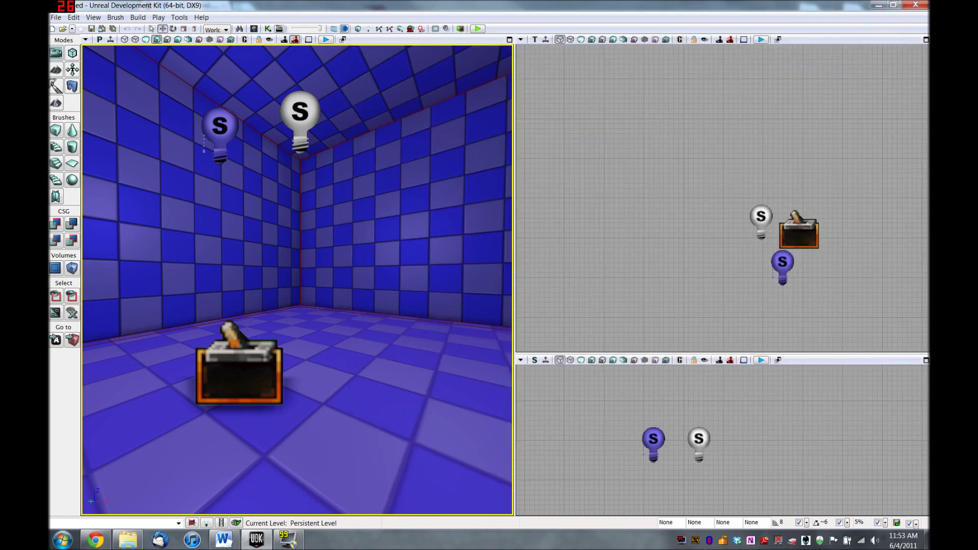
- Play-test from the floor again, using the trigger repeatedly to check that the light switches on and off, and end the preview
{"action": "right_click", "coordinate": [339, 442]}
{"action": "left_click", "coordinate": [357, 427]}
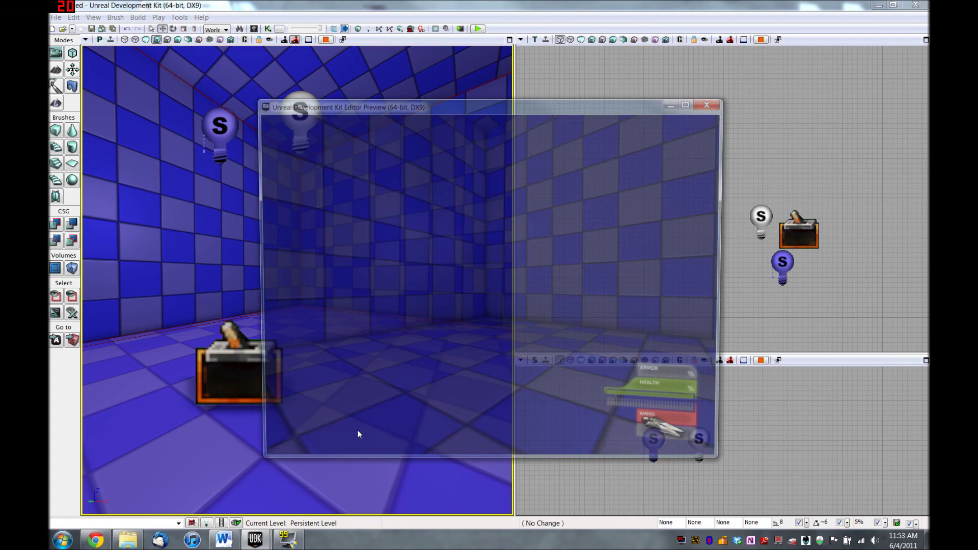
{"action": "key", "text": "e"}
{"action": "key", "text": "e"}
{"action": "key", "text": "e"}
{"action": "key", "text": "e"}
{"action": "key", "text": "e"}
{"action": "key", "text": "e"}
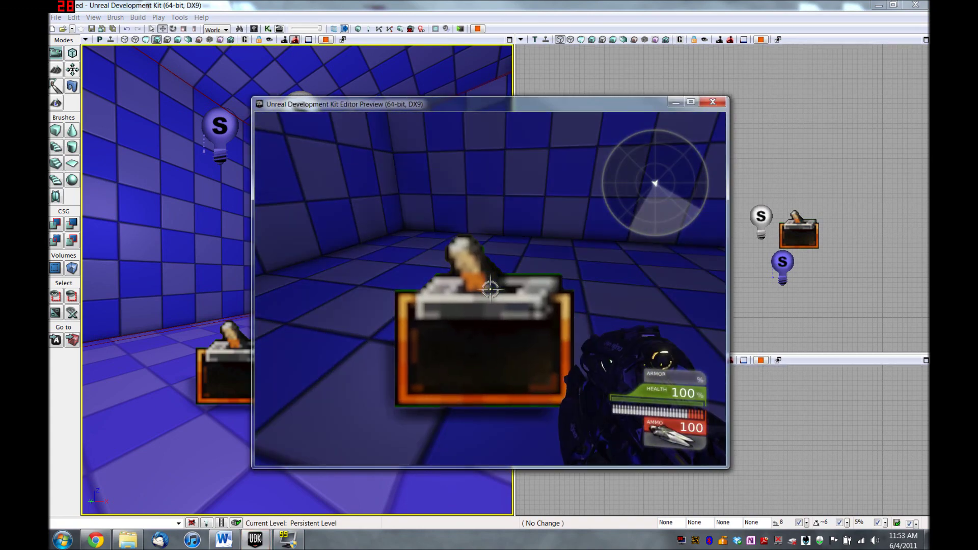
{"action": "key", "text": "Escape"}
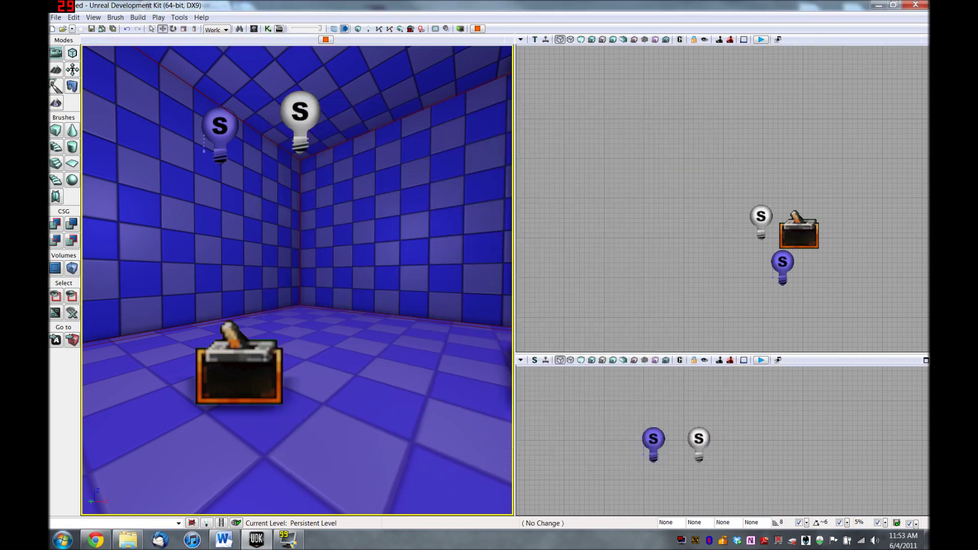